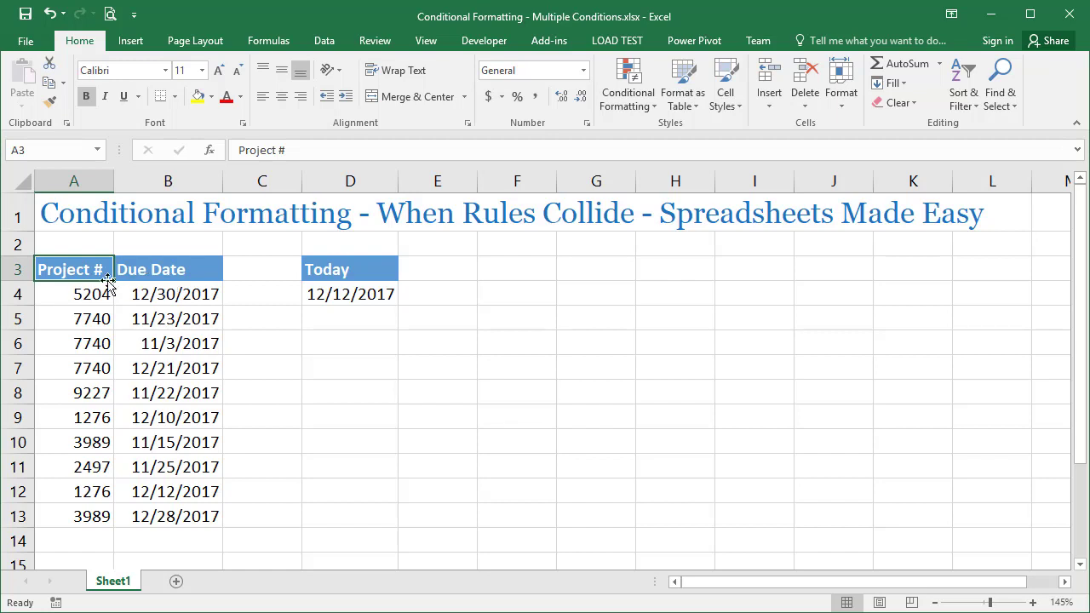
Create a formula-based conditional formatting rule for the due dates in B4:B13 using =$D$4>$B4
click(152, 274)
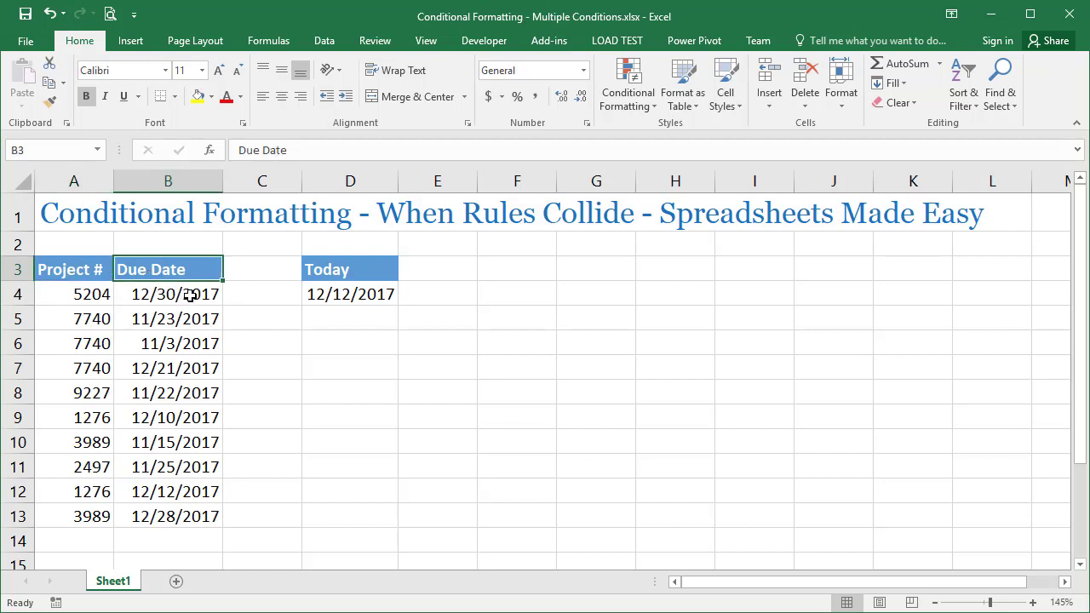
drag(190, 295, 188, 520)
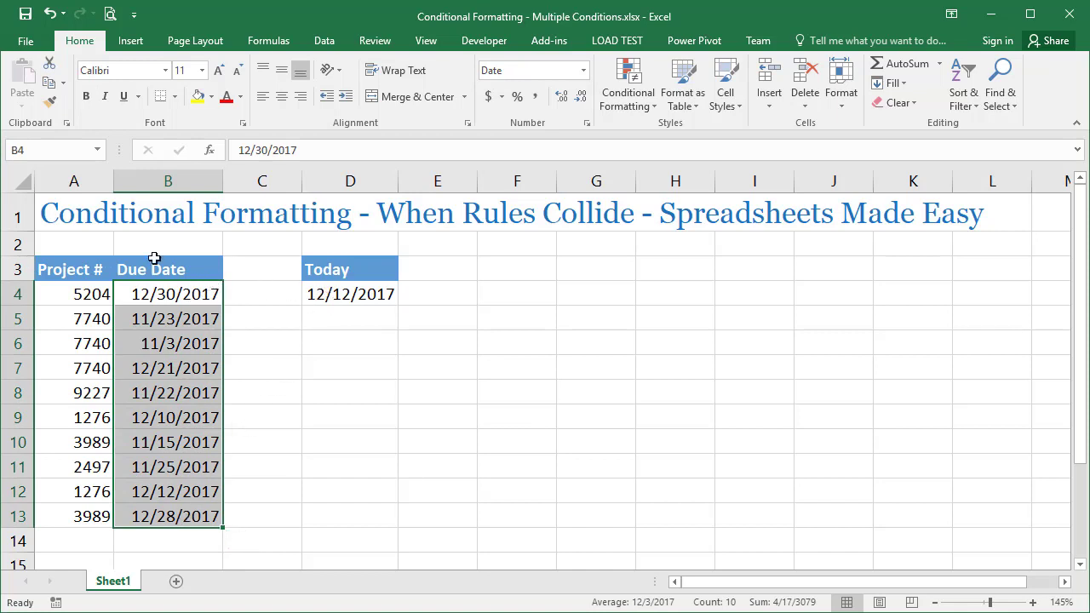
click(610, 93)
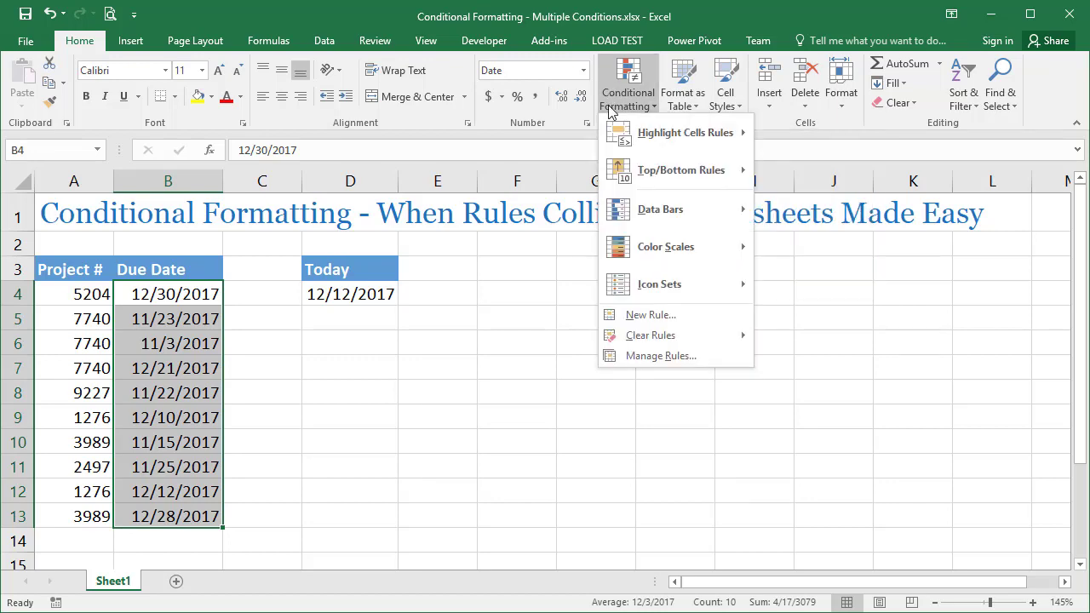
click(615, 317)
click(512, 353)
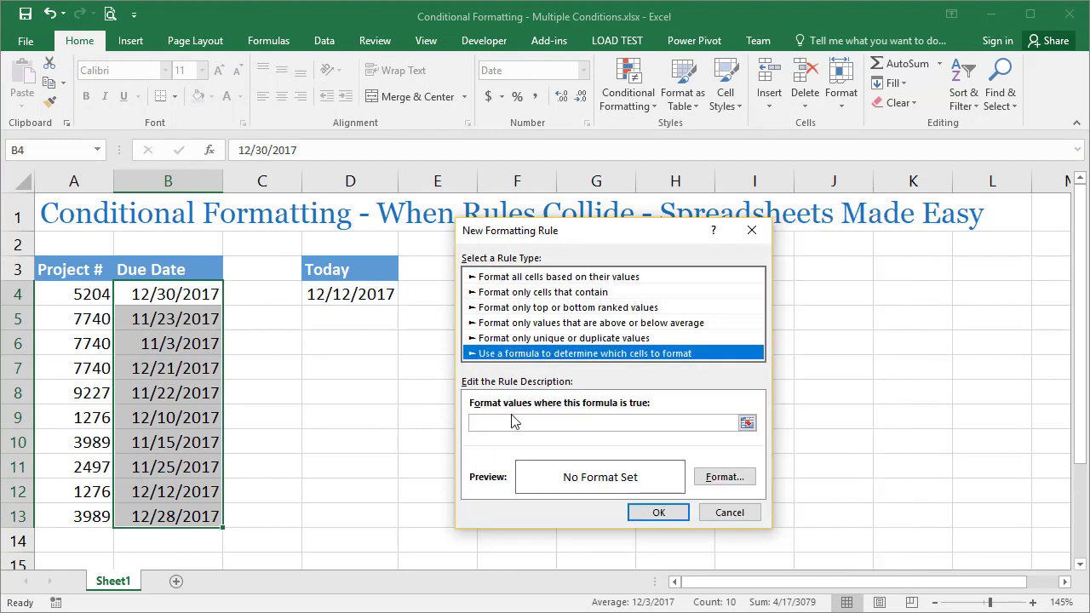
click(512, 423)
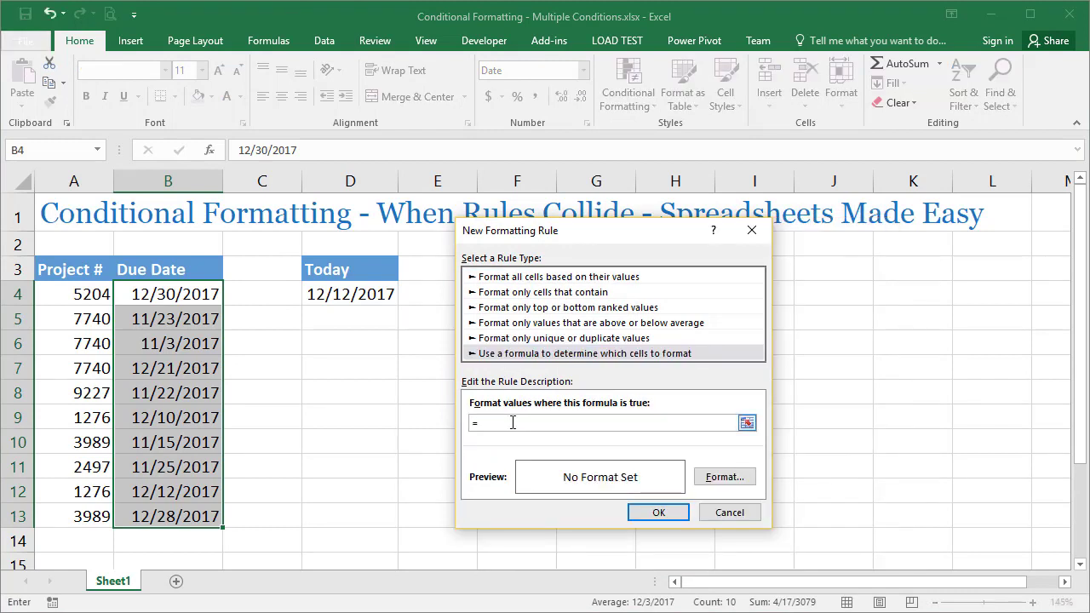
click(313, 295)
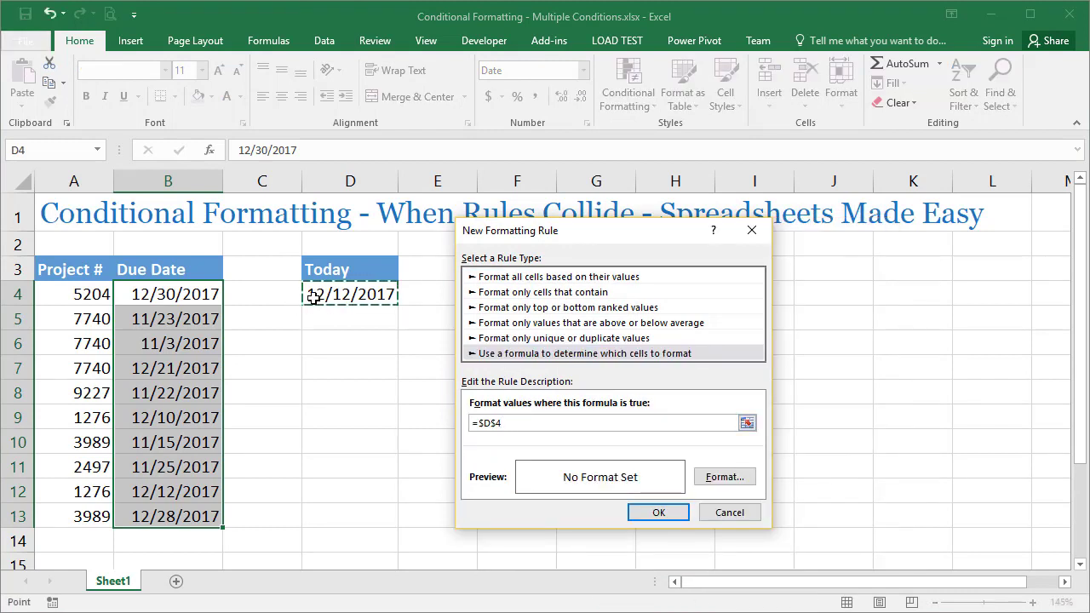
text(>)
click(204, 297)
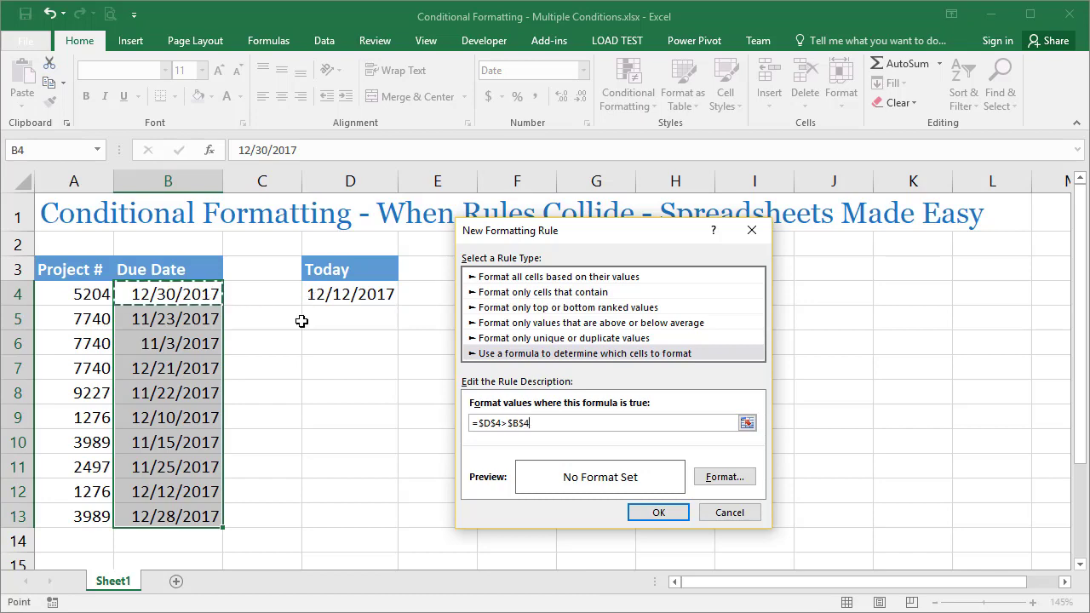
click(527, 423)
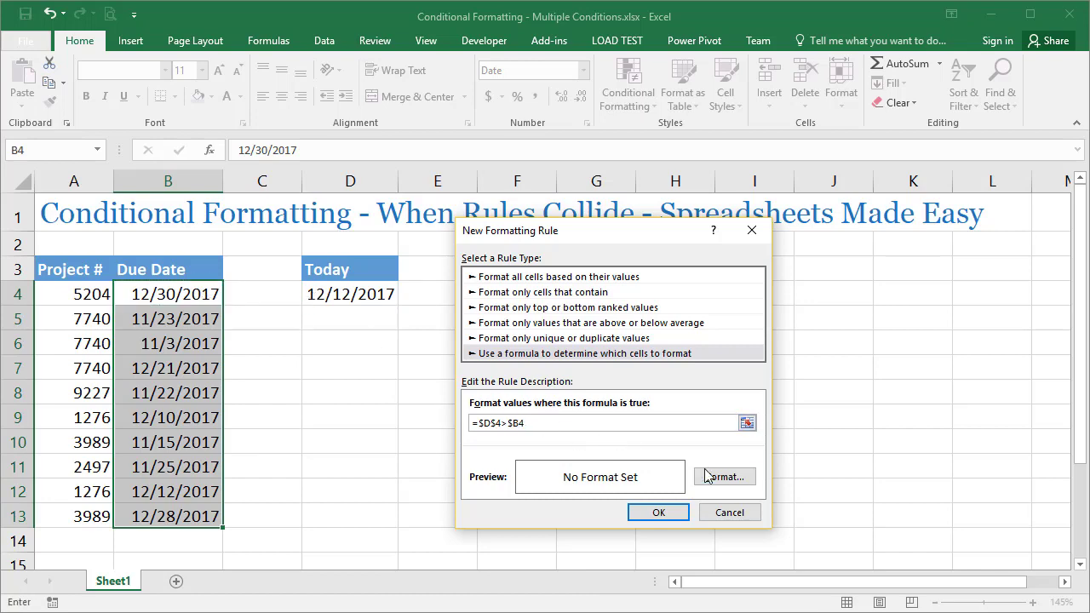
Give the overdue rule a dark red fill with white bold text and apply it to the due dates
click(742, 479)
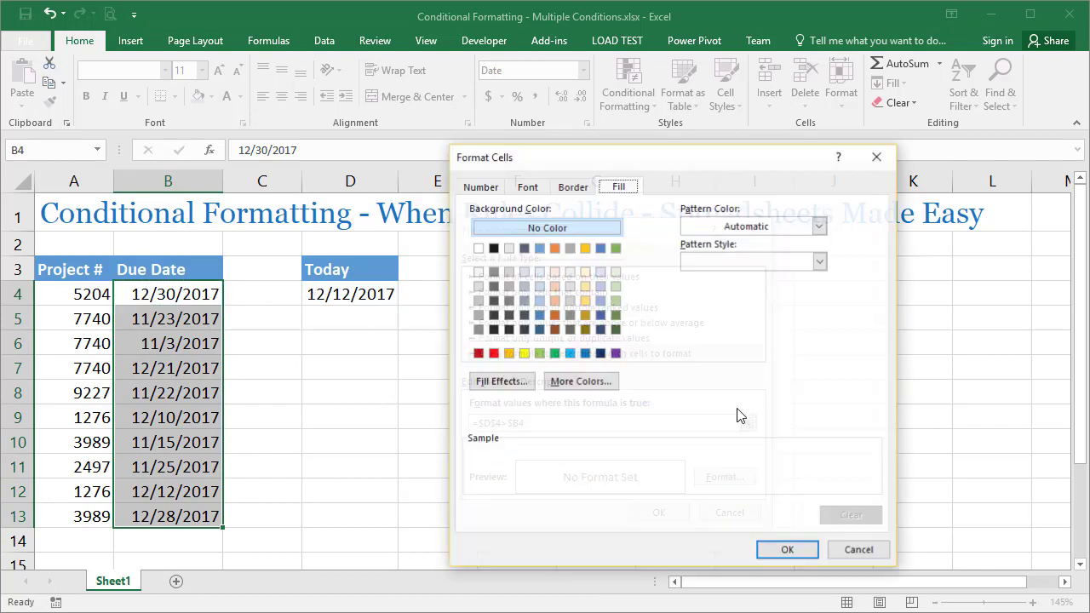
click(478, 353)
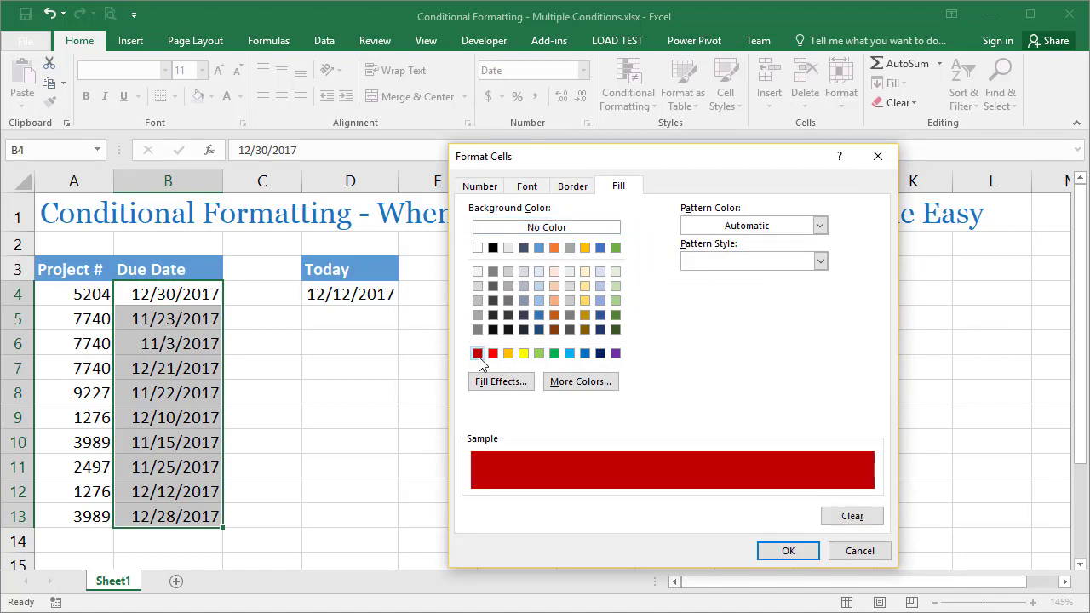
click(537, 188)
click(734, 332)
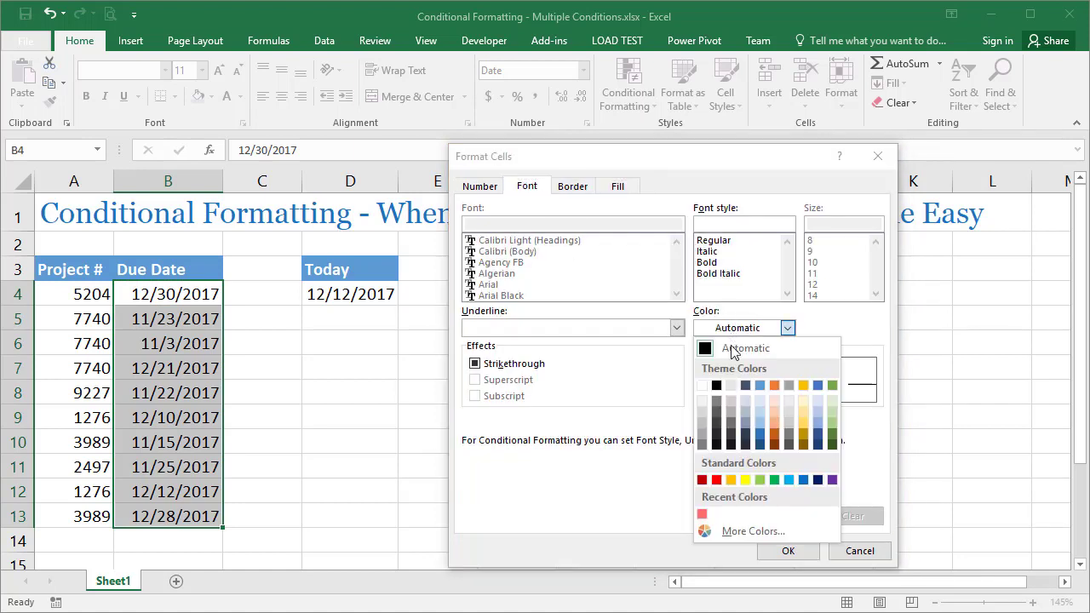
click(705, 385)
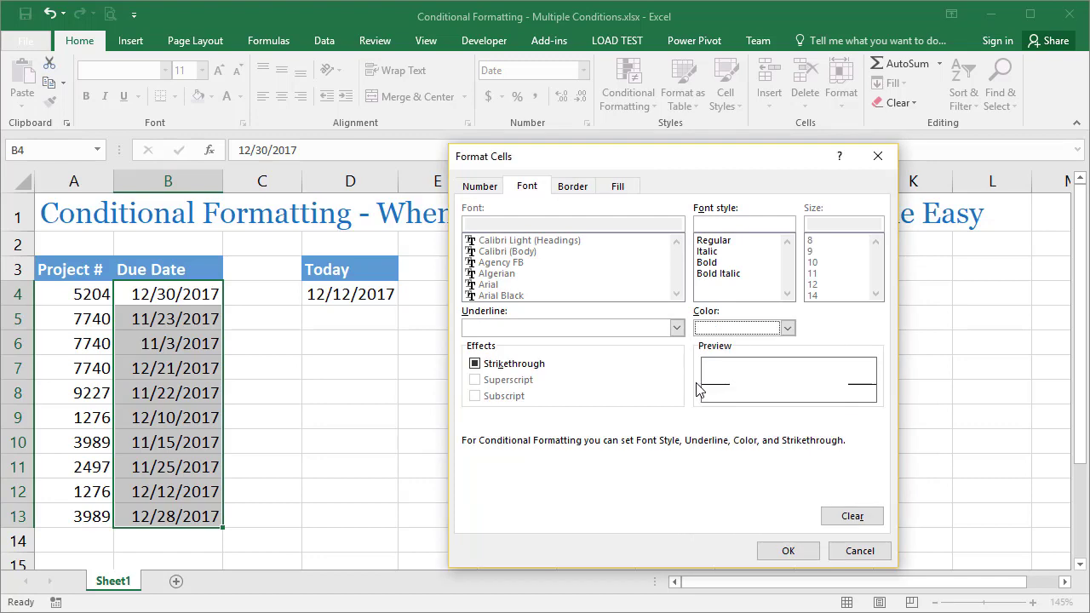
click(712, 264)
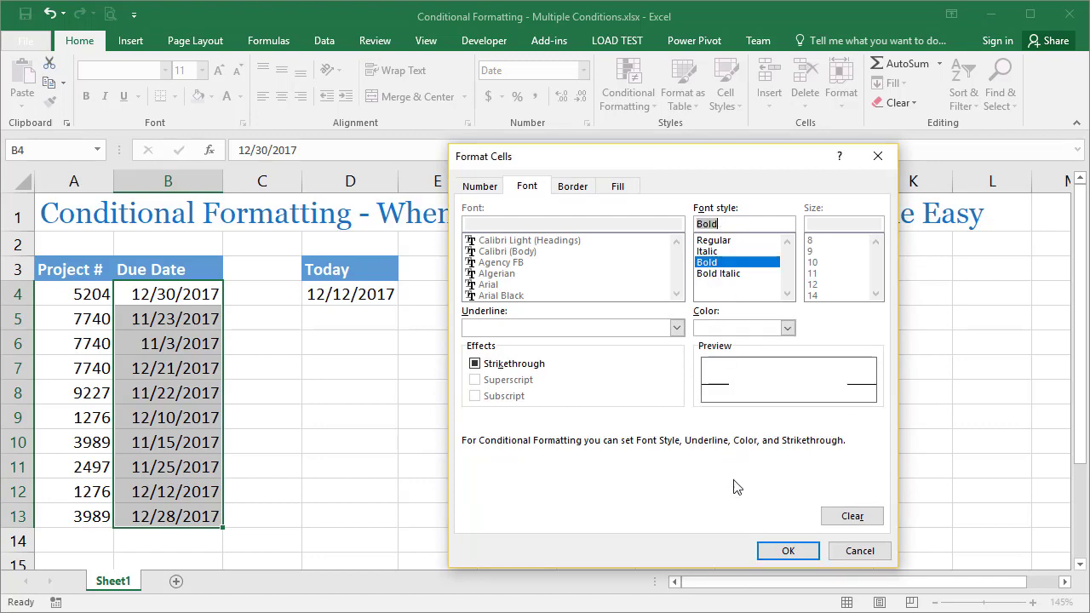
click(789, 551)
click(657, 515)
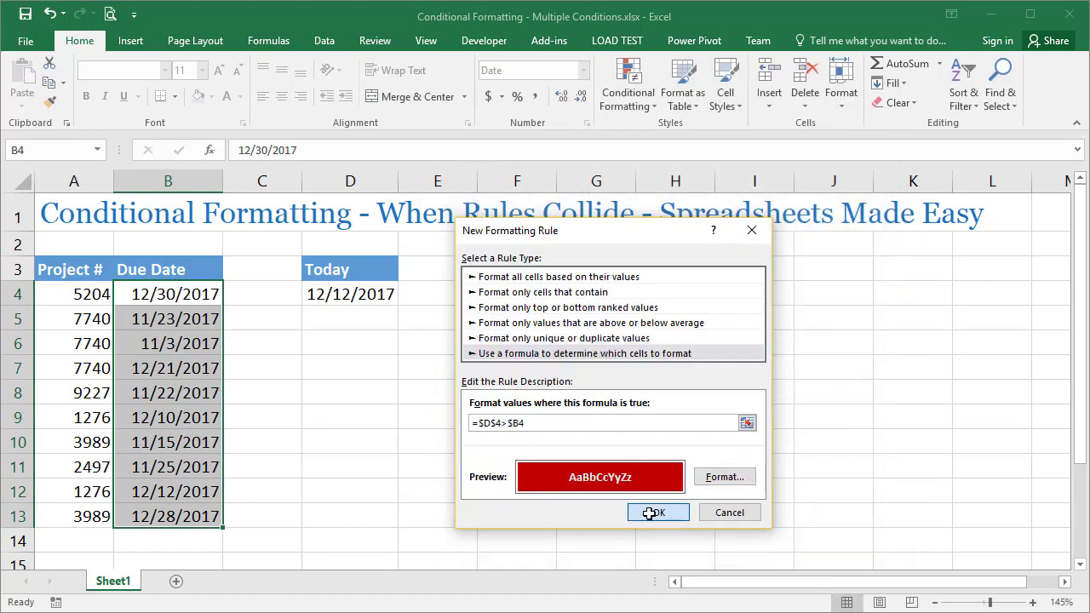
click(300, 376)
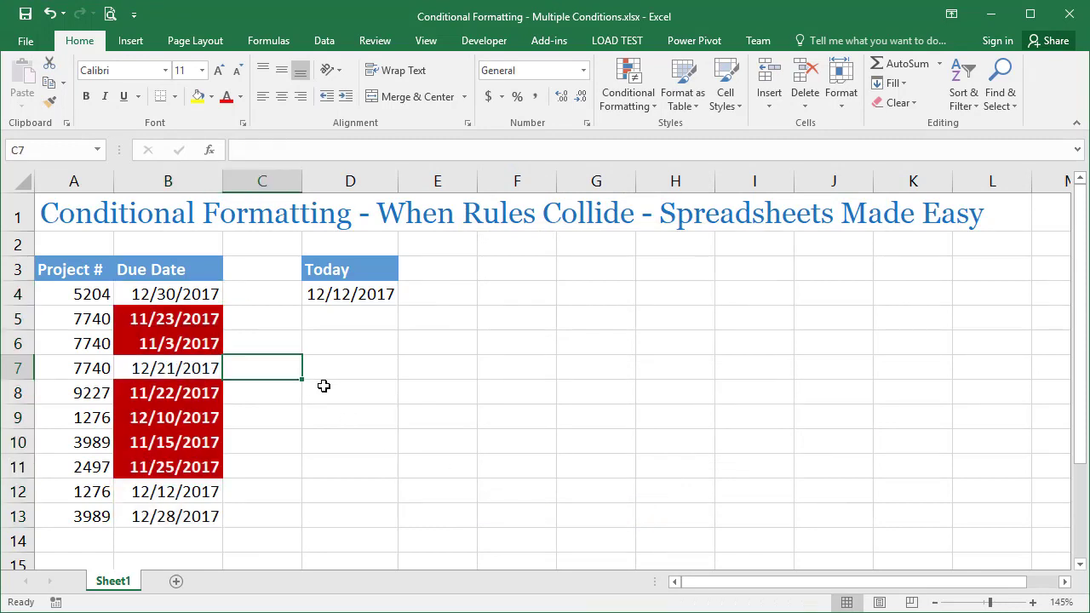
click(324, 363)
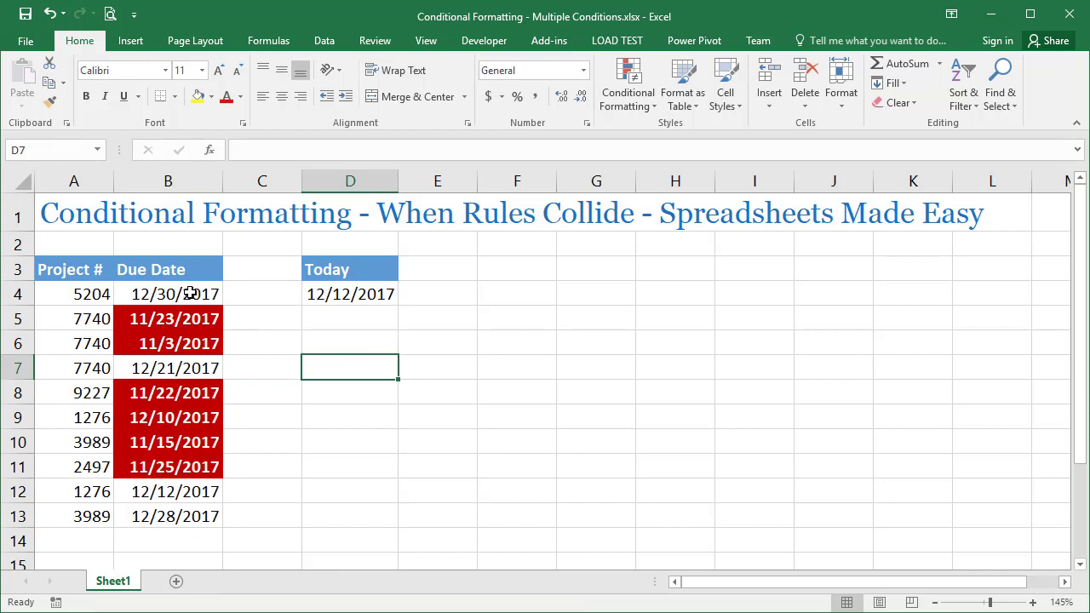
click(198, 418)
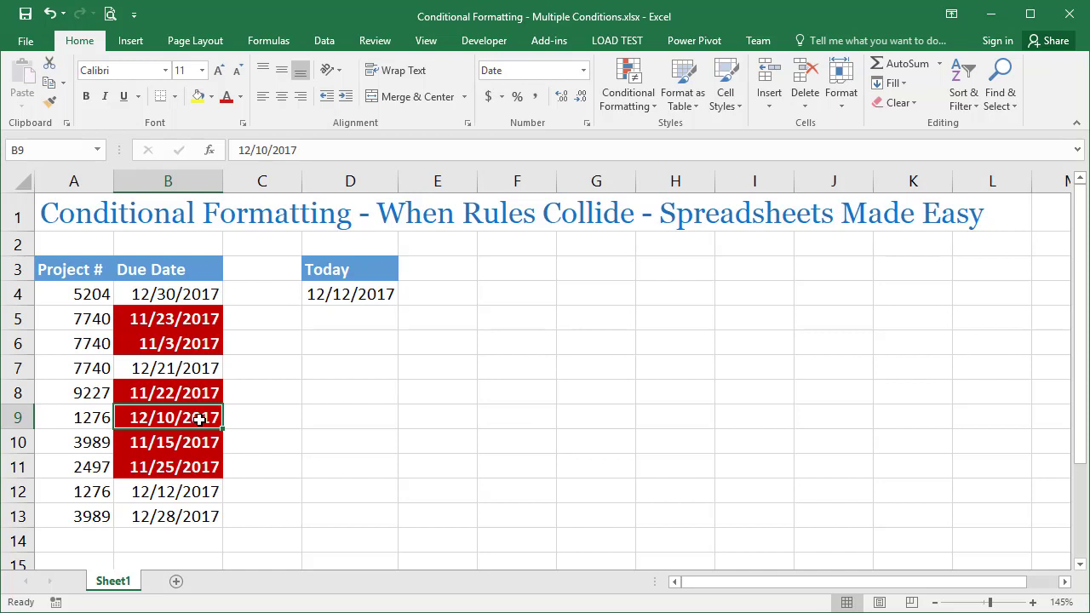
Start a second formula-based formatting rule for B4:B13, entering =AND($D$4>$B4 as the opening and first condition
drag(174, 294, 174, 512)
click(628, 91)
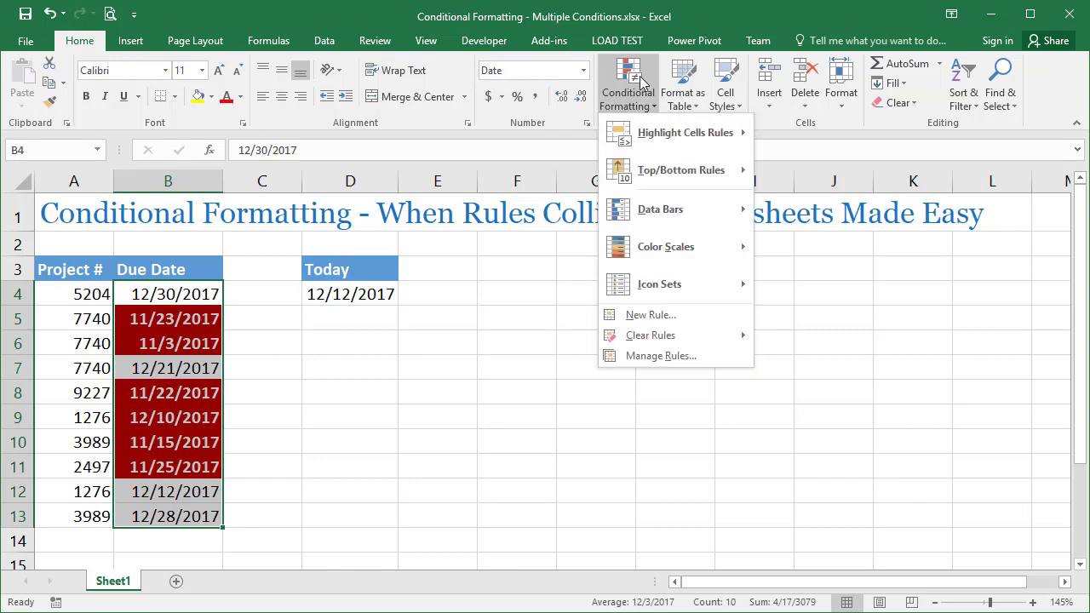
click(643, 315)
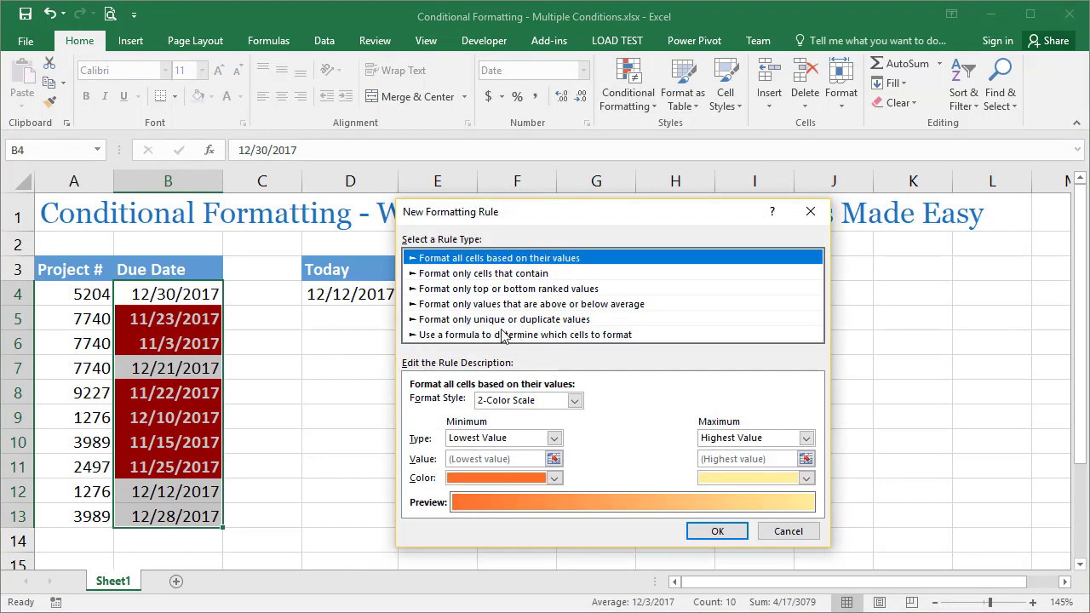
click(478, 335)
click(457, 402)
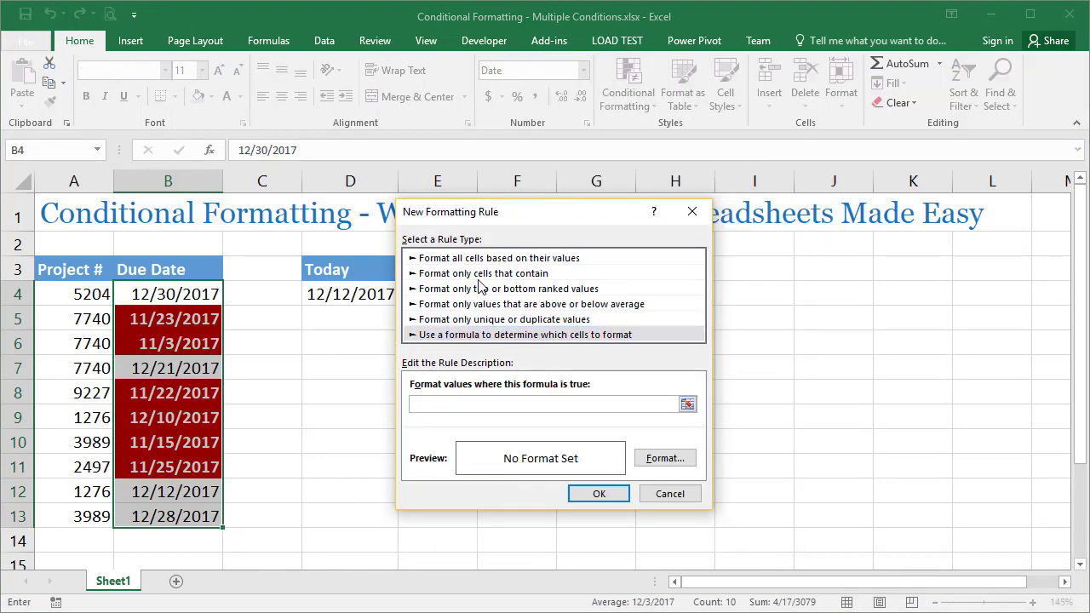
text(=AND()
click(337, 294)
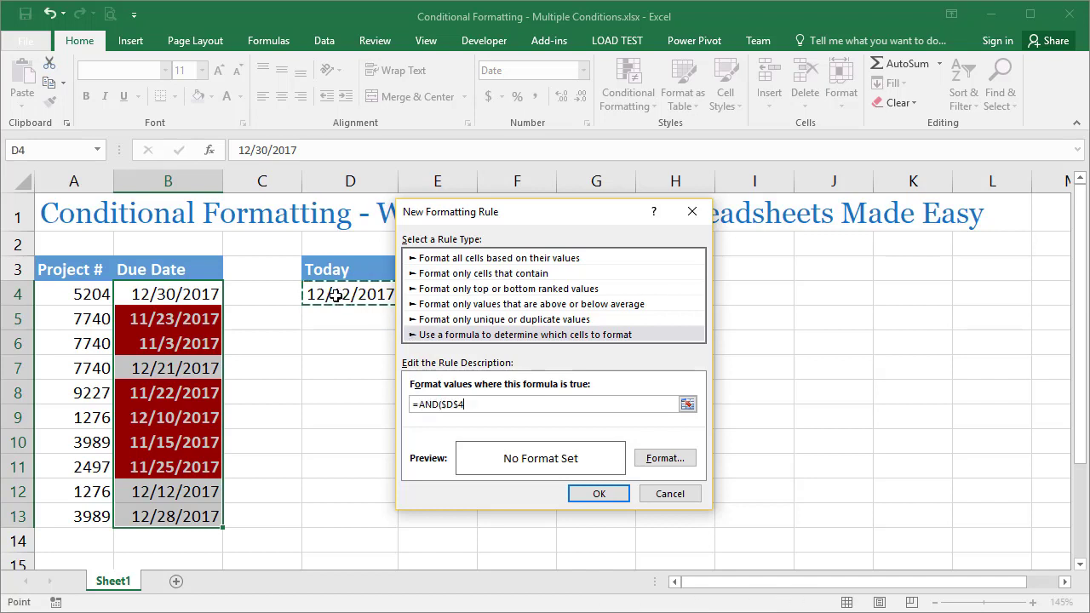
text(>)
click(137, 292)
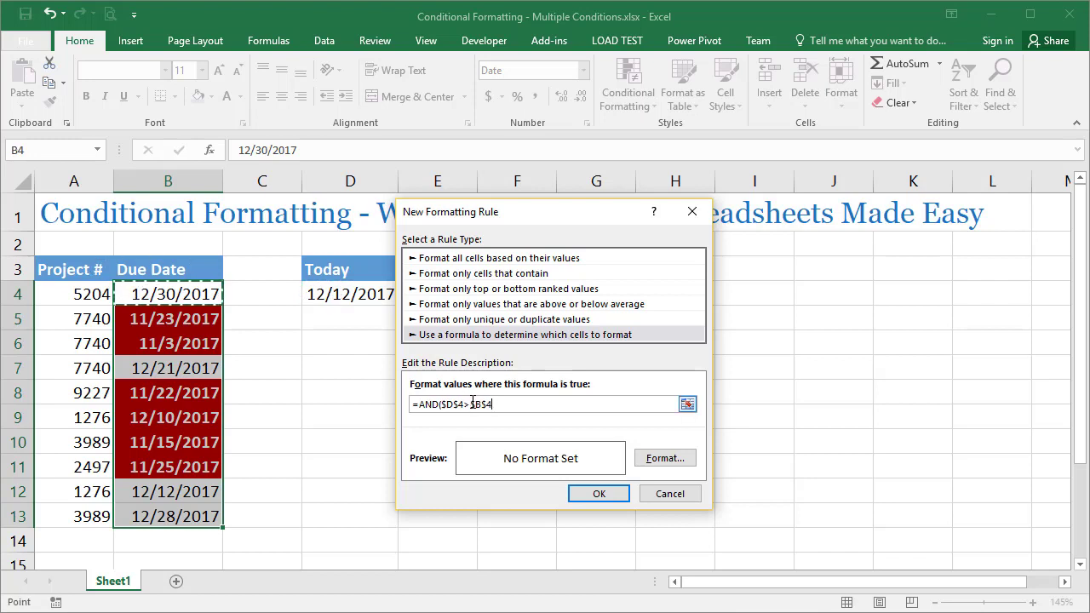
key(F4)
key(F4)
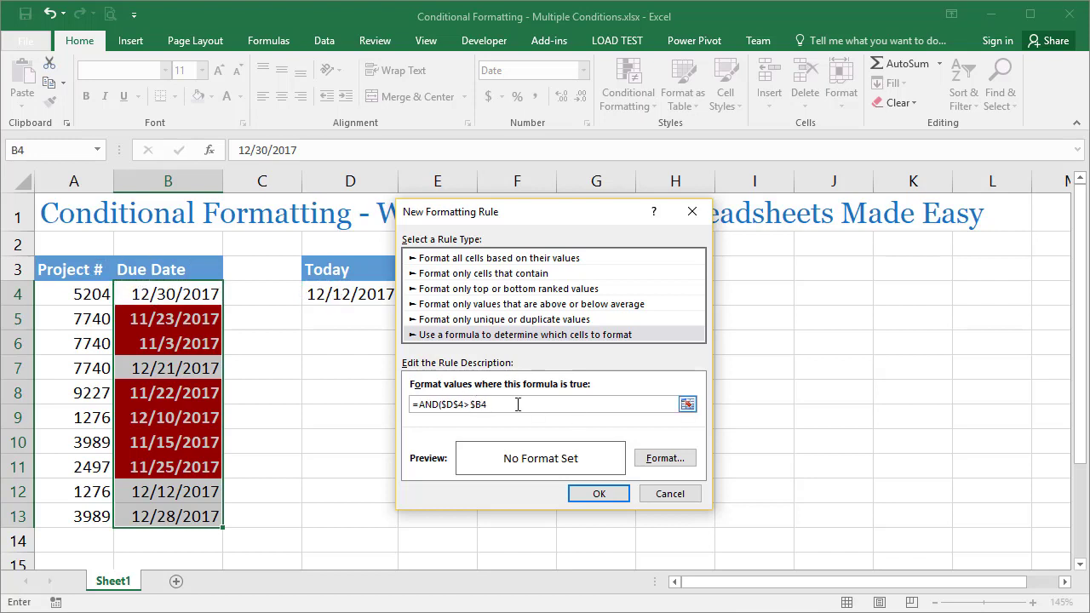
Complete the rule's AND formula with the second condition $D$4-$B4<=3 and the closing parenthesis
text(,)
click(344, 294)
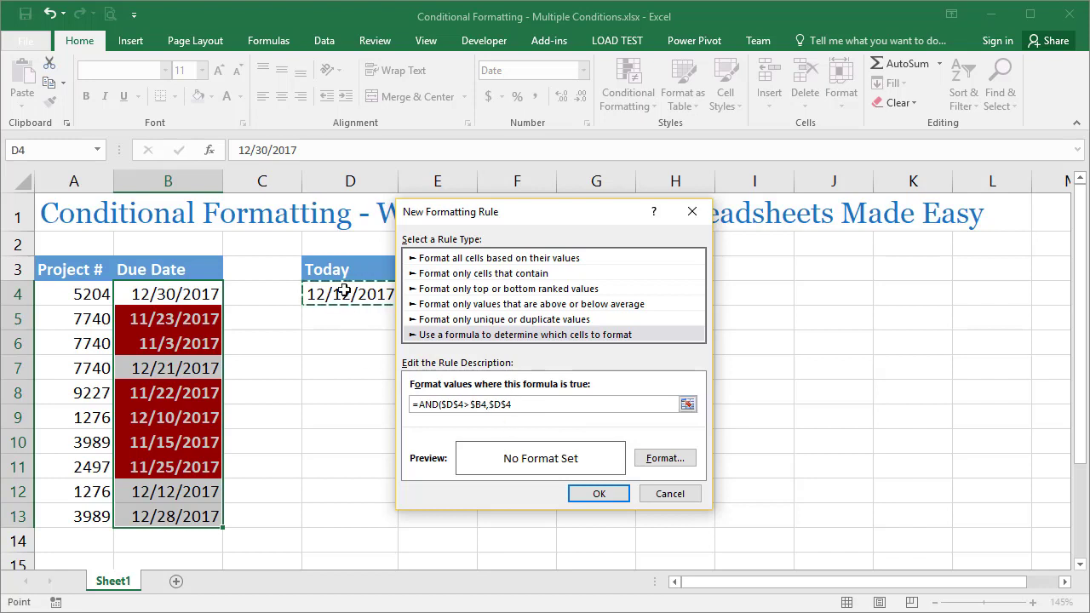
key(F4)
text(-)
click(141, 298)
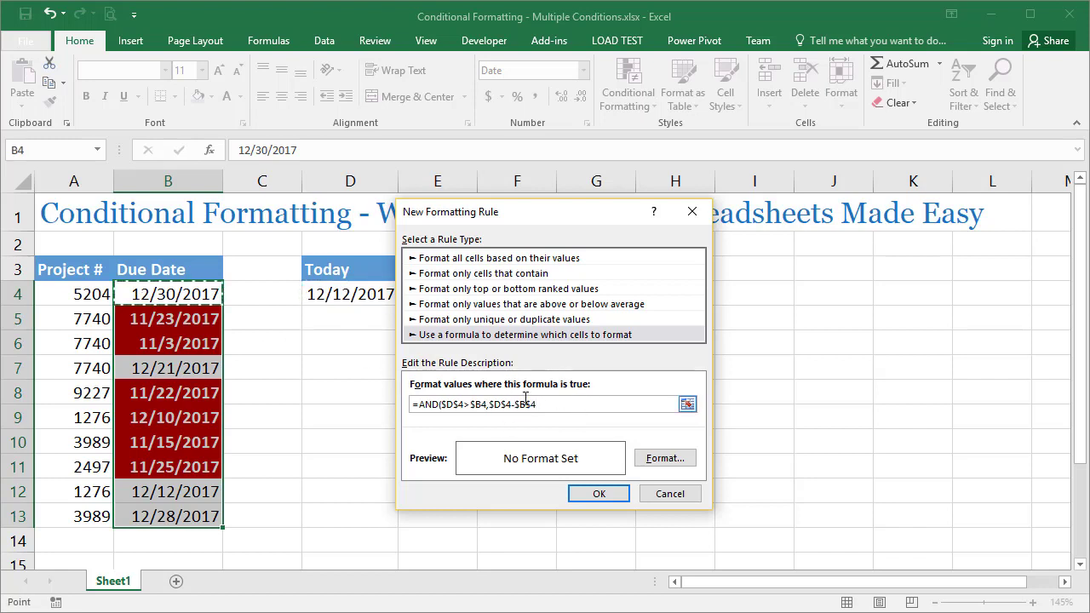
key(F4)
click(608, 405)
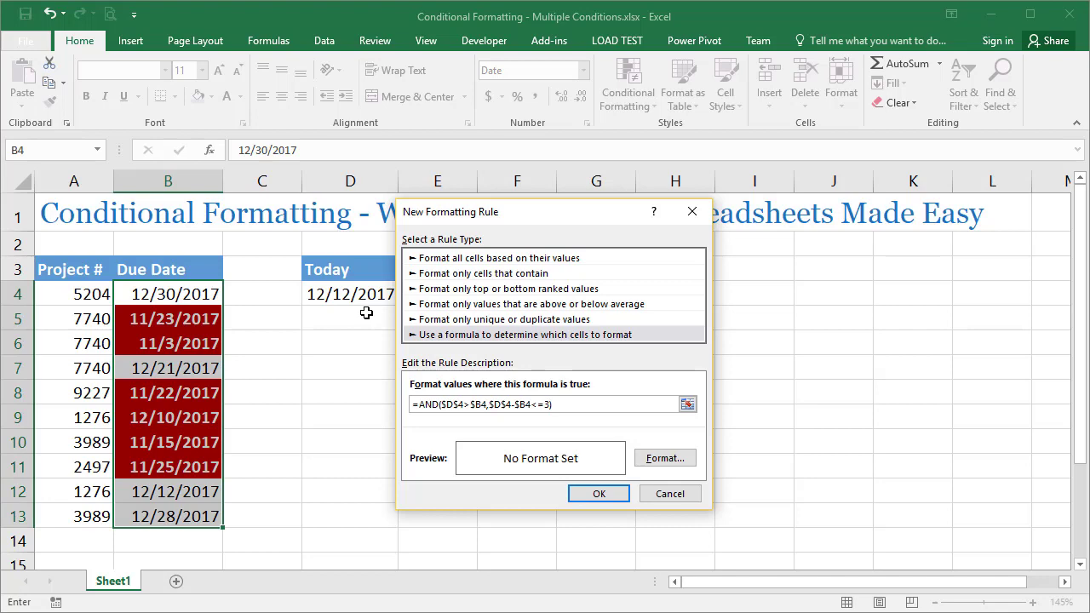
Set the second rule's font style to Italic and apply the rule to the due dates
click(658, 457)
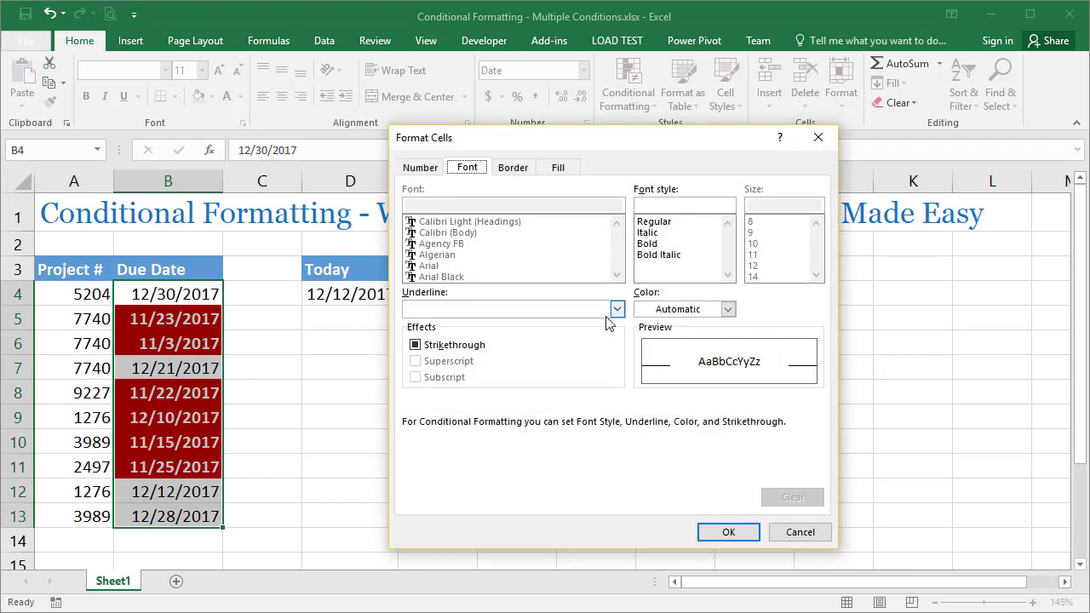
click(675, 232)
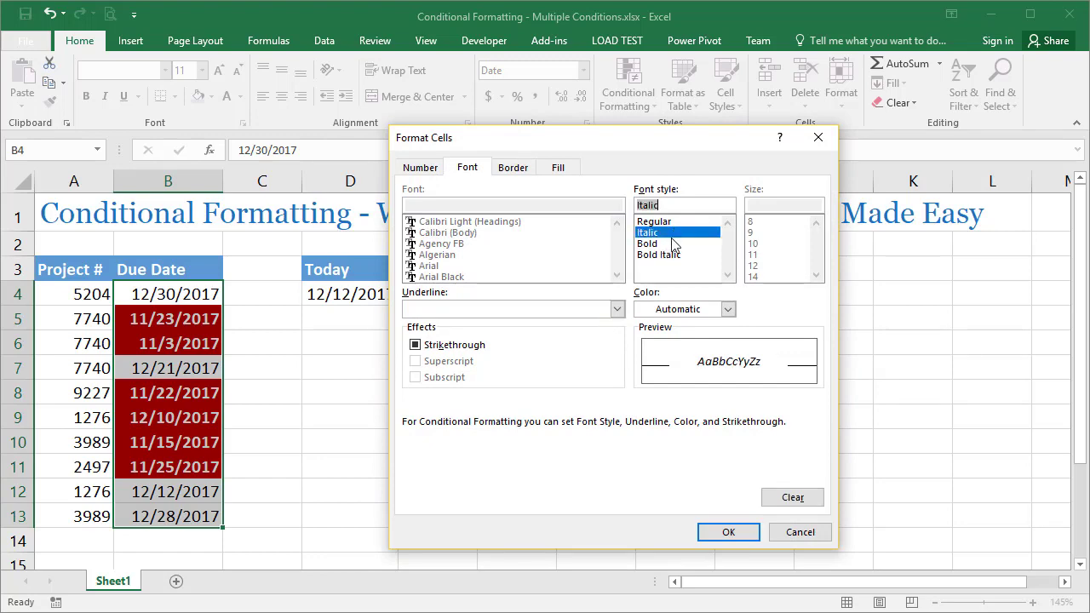
click(722, 537)
click(588, 499)
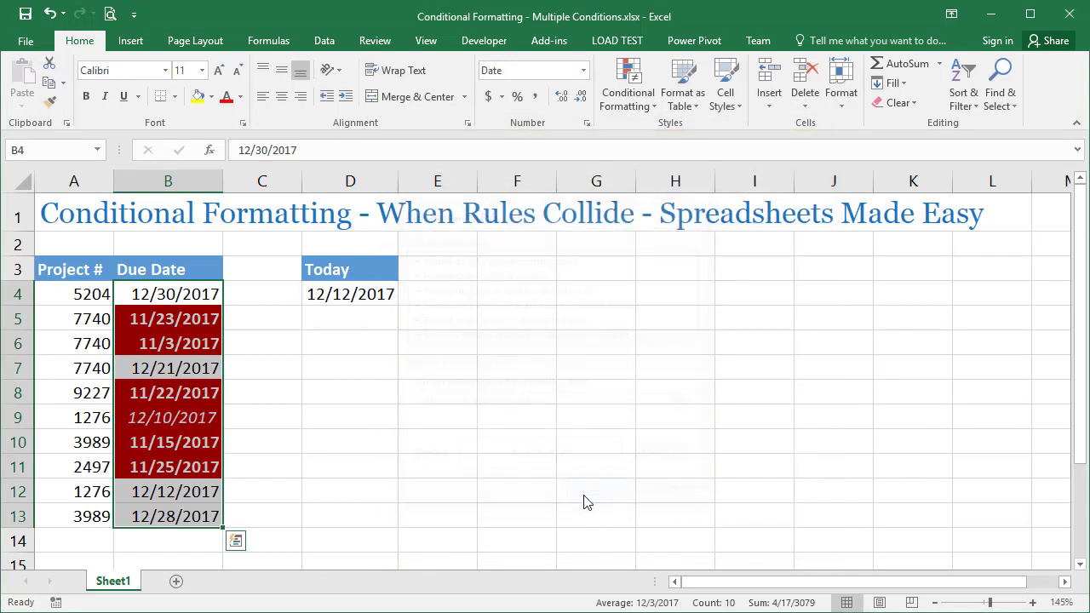
click(288, 421)
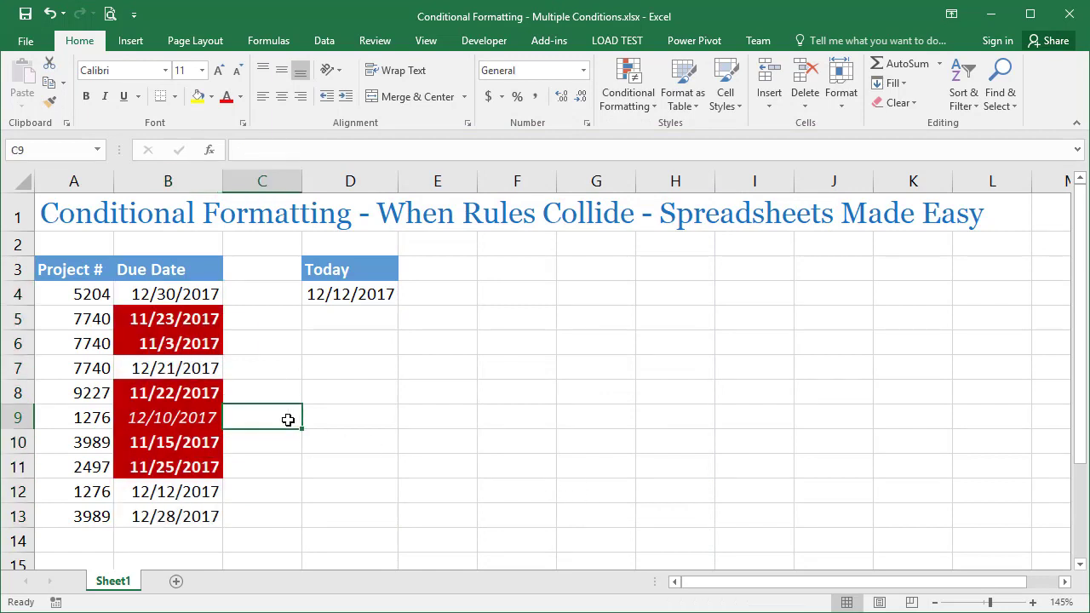
click(210, 418)
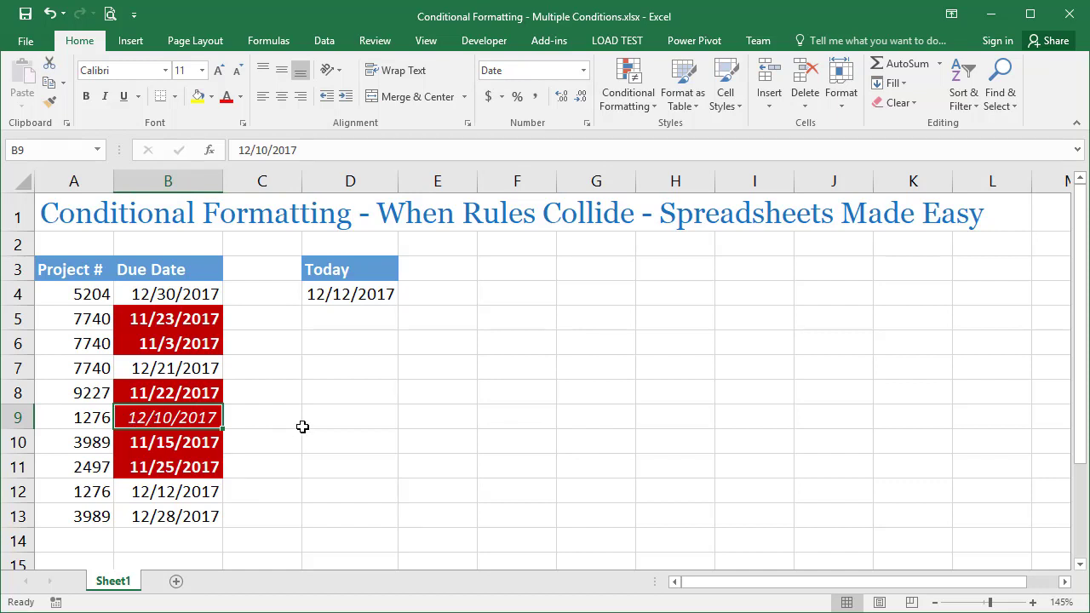
click(213, 391)
Open the conditional formatting rules for cell B9 and examine the order and formats of its rules
click(123, 420)
click(618, 94)
click(661, 356)
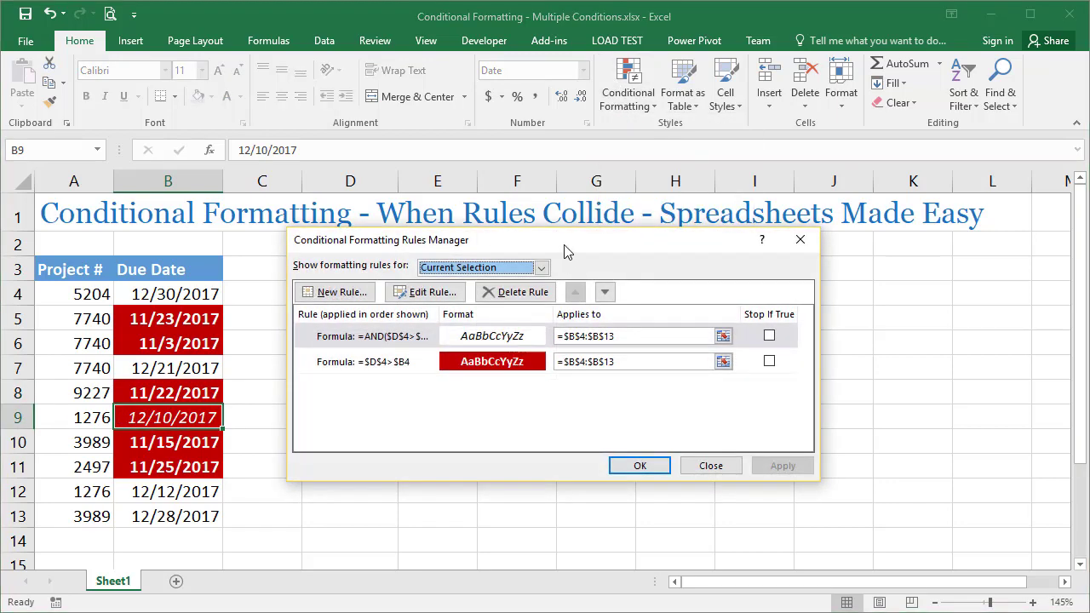
drag(565, 254, 685, 273)
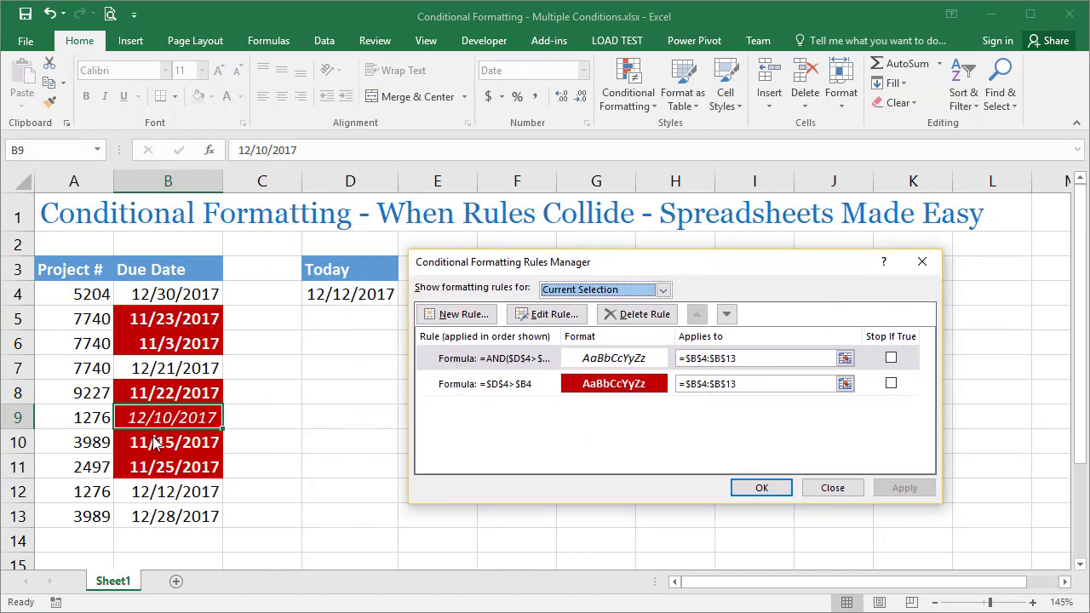
click(485, 388)
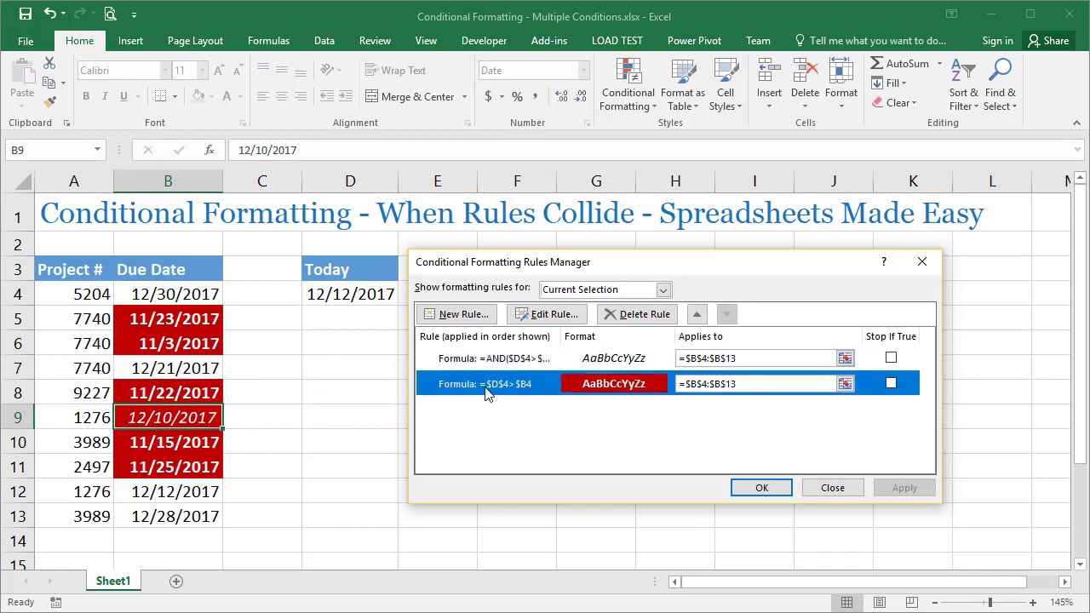
click(584, 360)
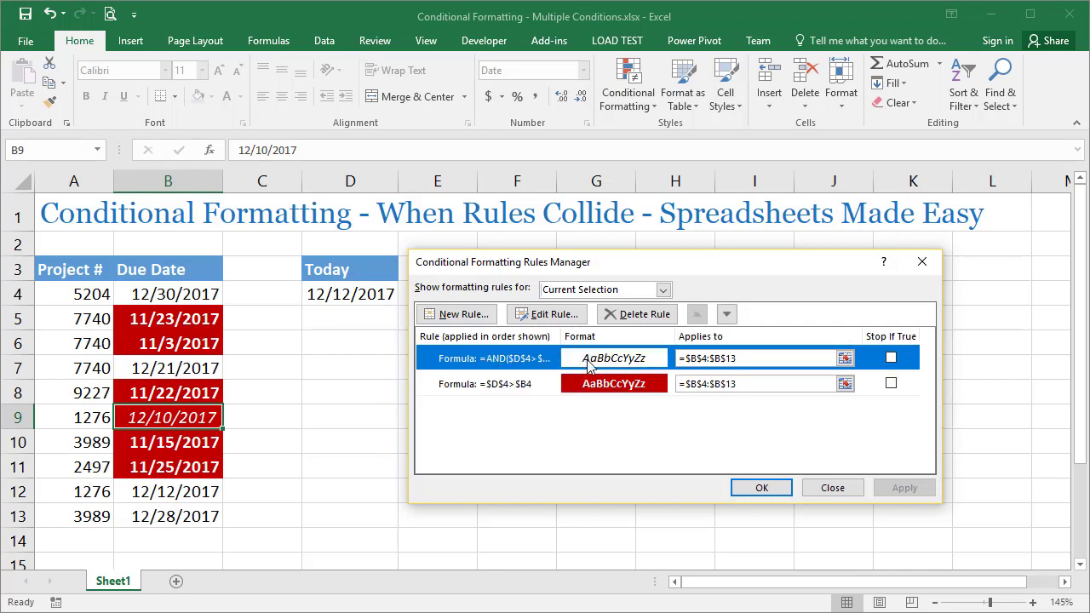
Compare the formats and order of the AND rule and the =$D$4>$B4 rule that apply to cell B9
click(593, 385)
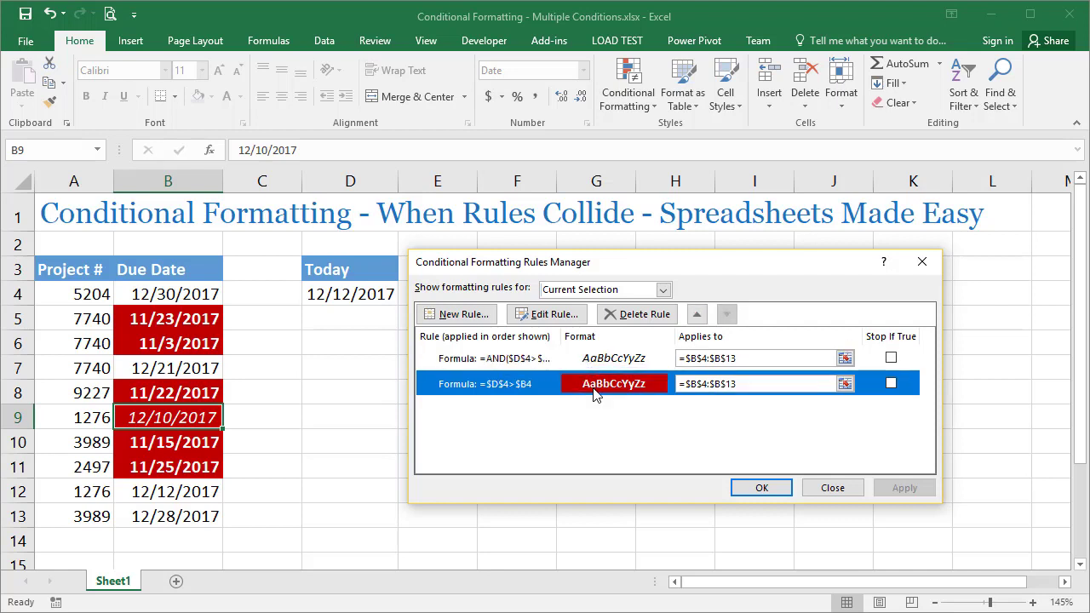
click(510, 362)
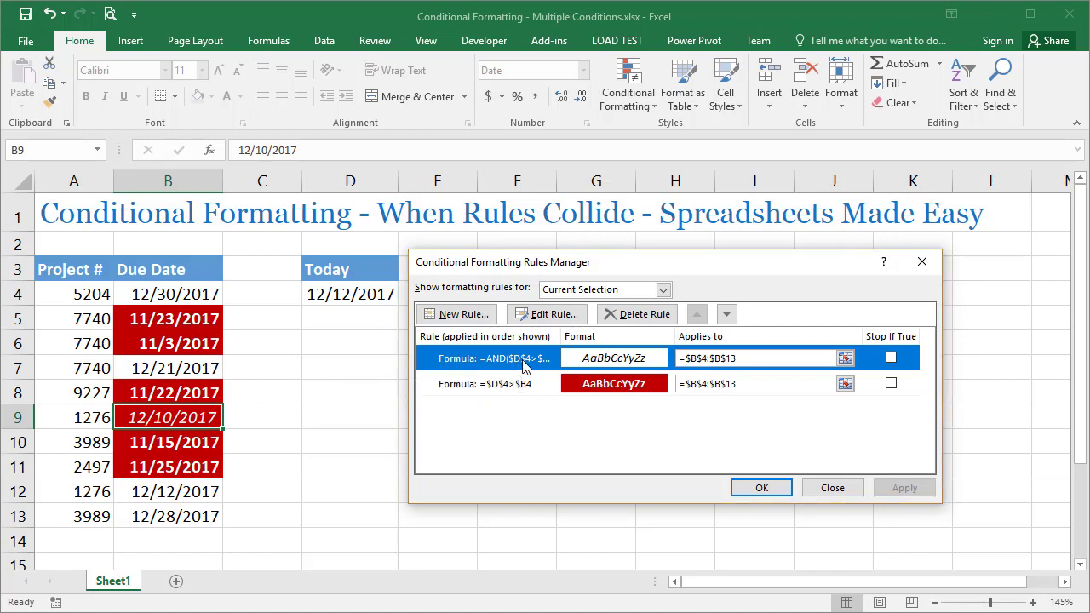
click(603, 386)
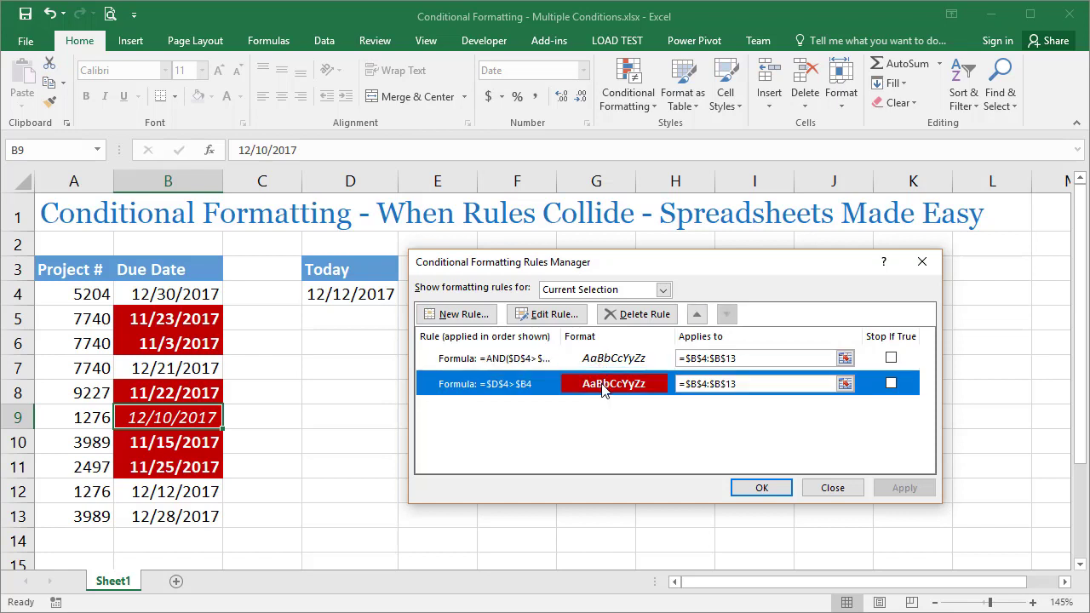
click(590, 360)
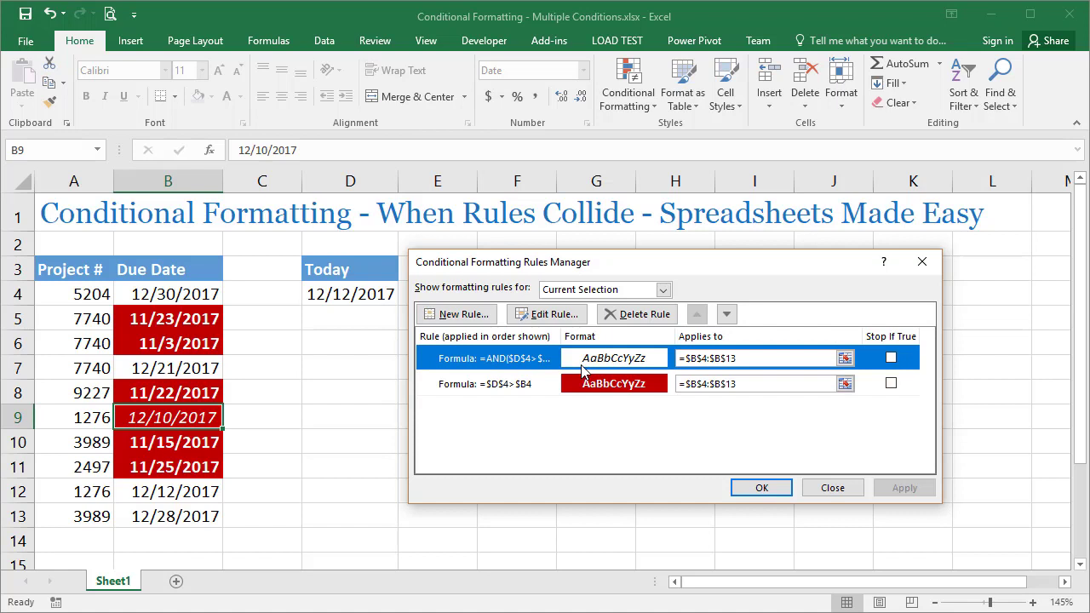
click(584, 389)
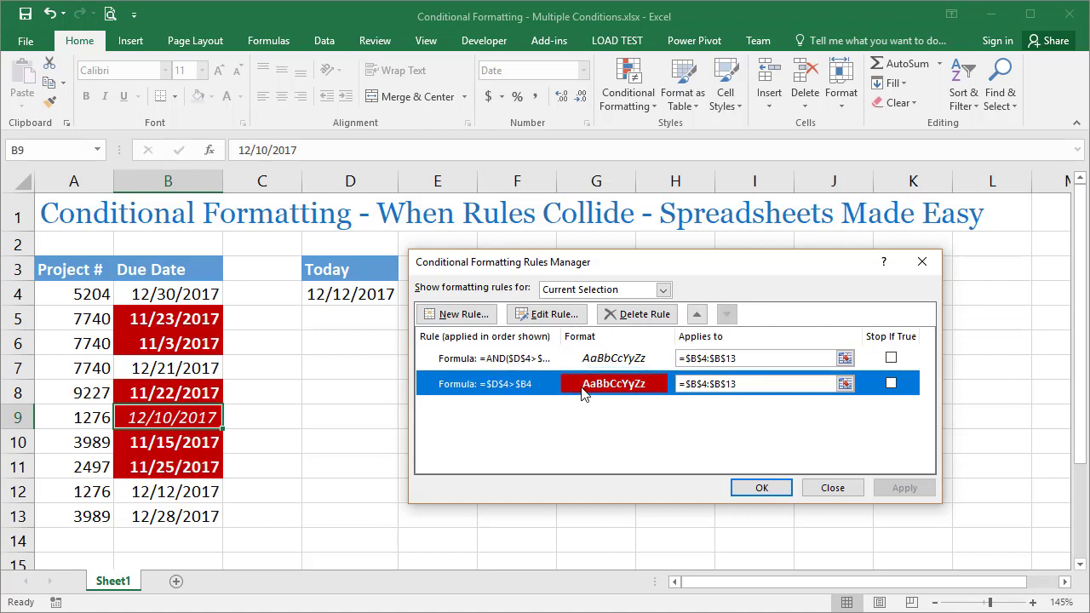
Add a dark blue background fill to the AND rule's format and apply it to the due dates
double_click(539, 362)
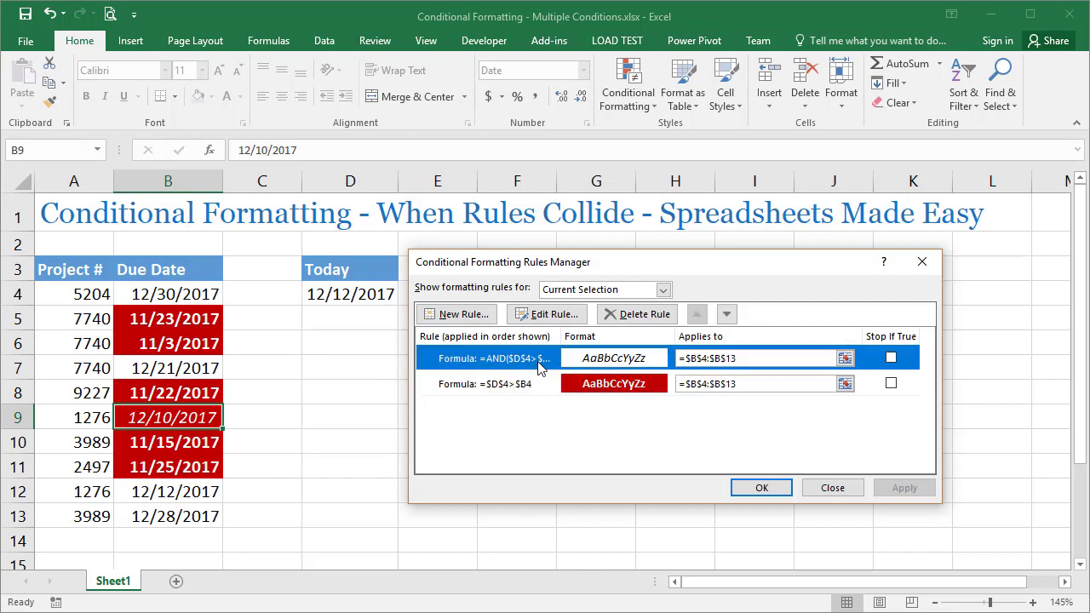
click(771, 479)
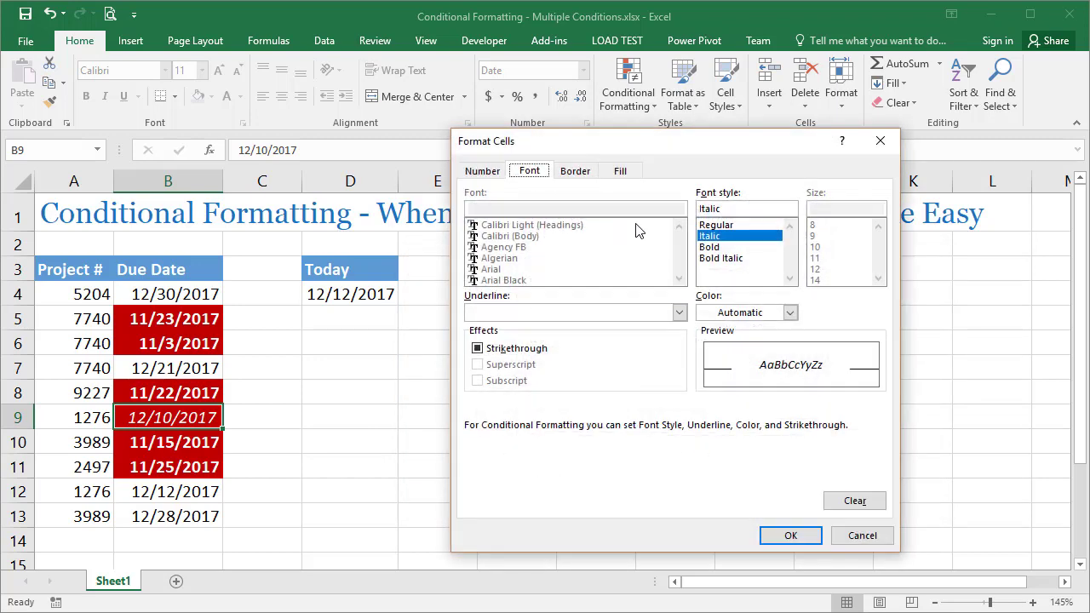
click(618, 171)
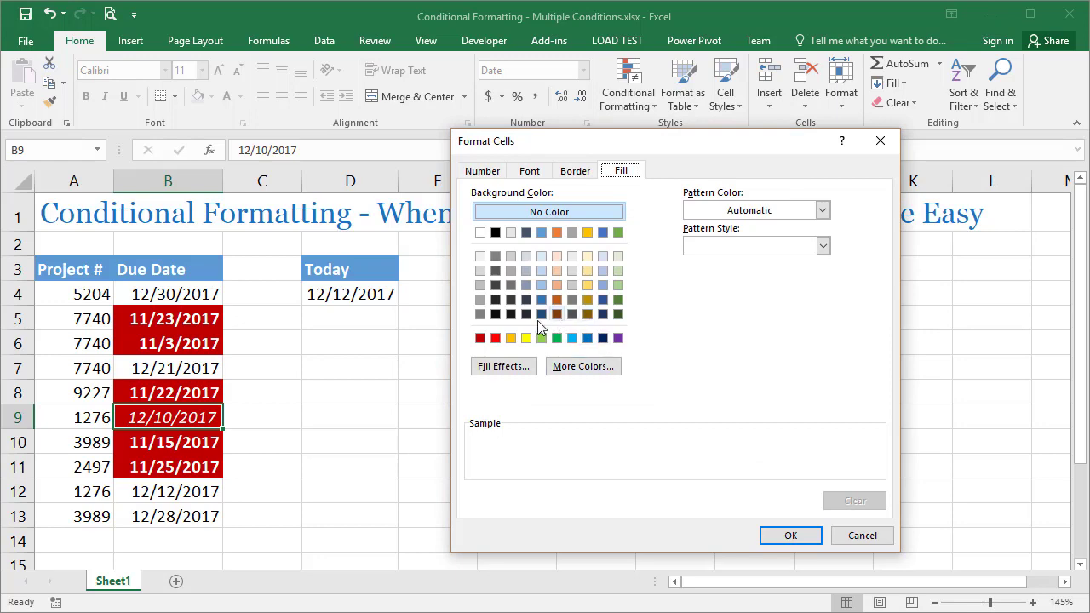
click(603, 299)
click(771, 535)
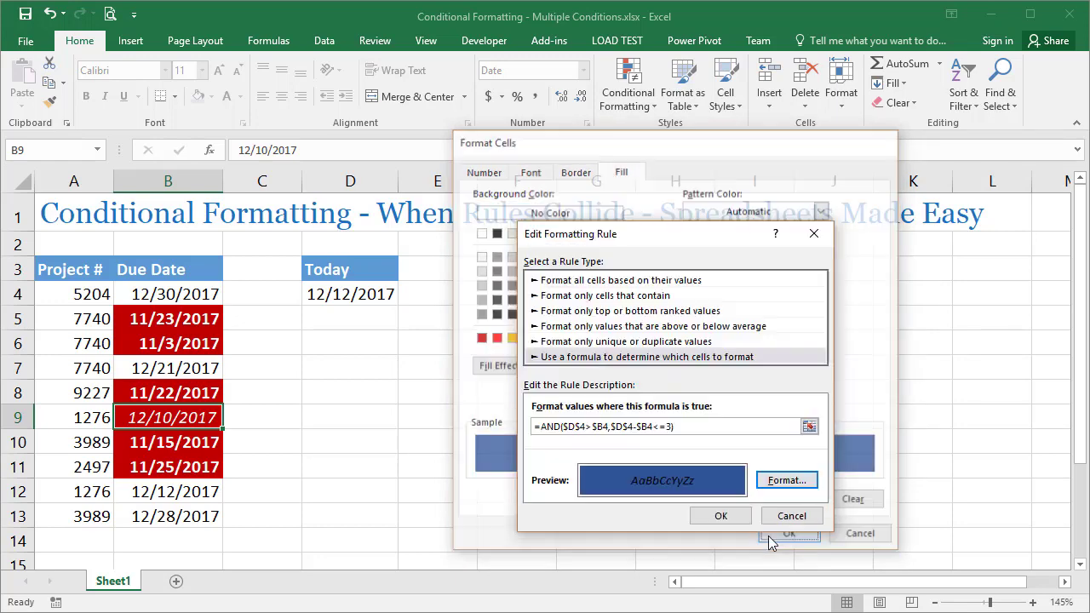
click(716, 515)
click(898, 491)
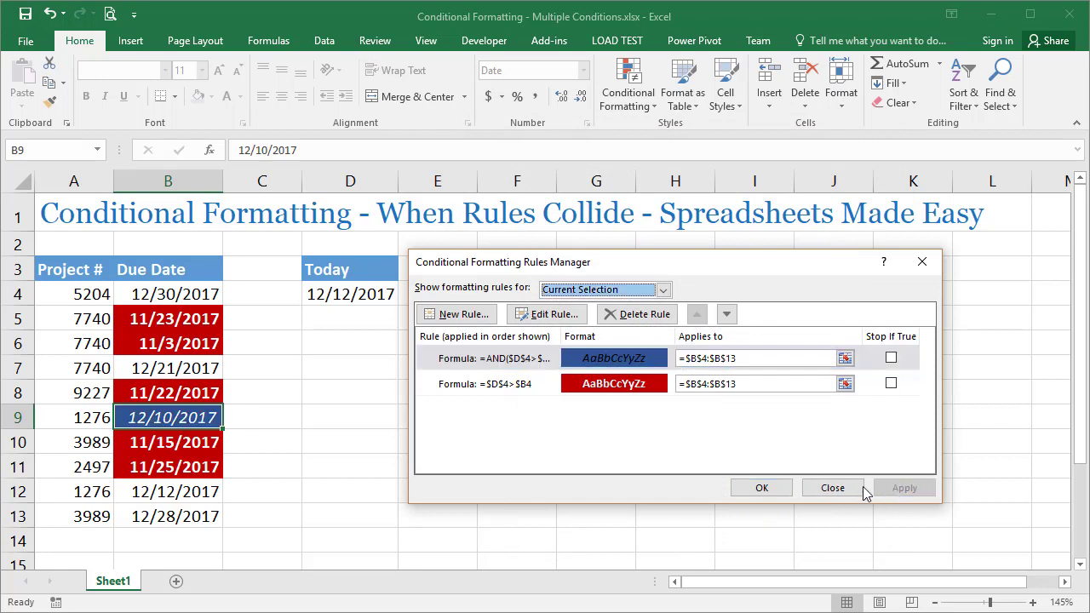
Clear the background fill from the AND rule's format, keeping its italic font style, and apply the change
click(576, 365)
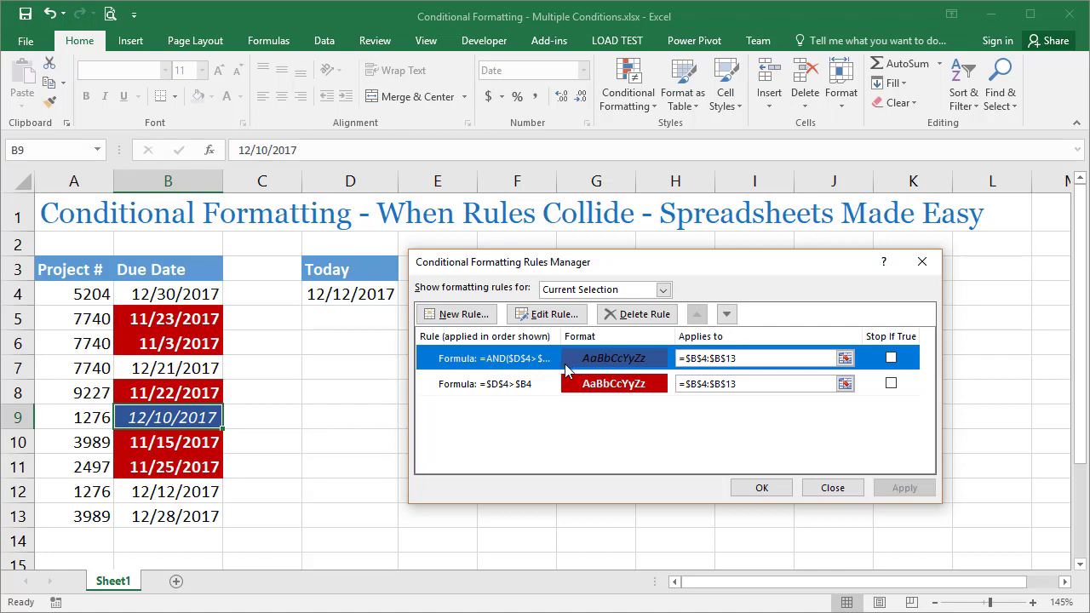
click(577, 387)
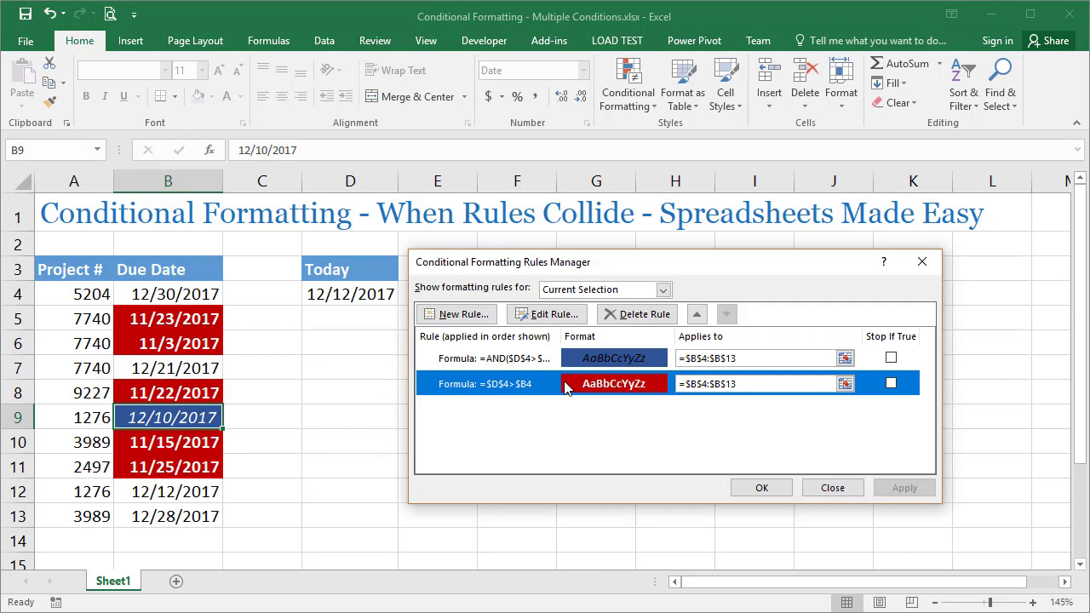
double_click(568, 358)
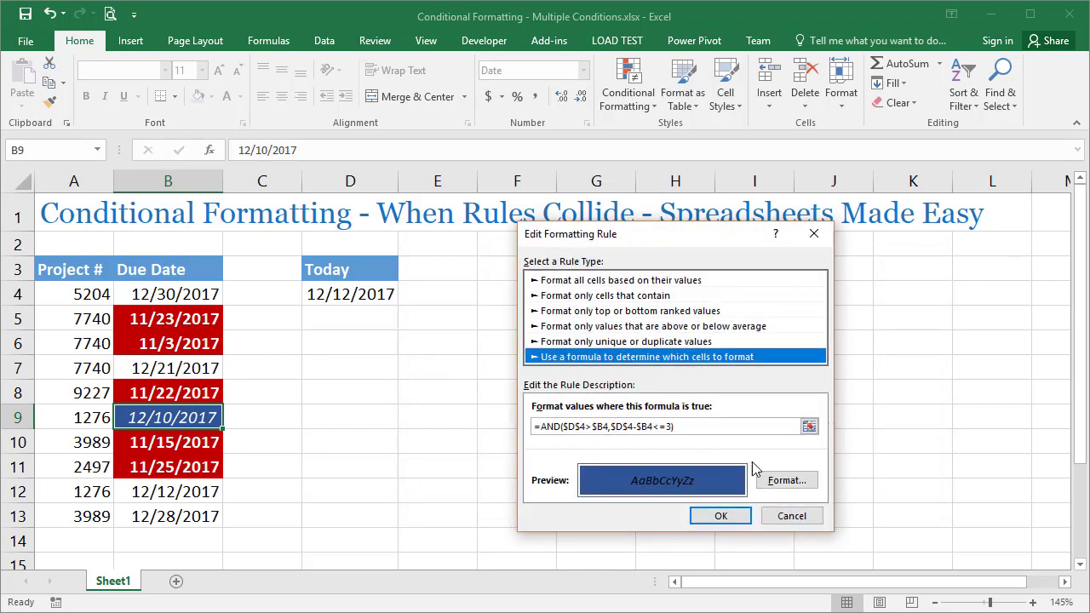
click(773, 480)
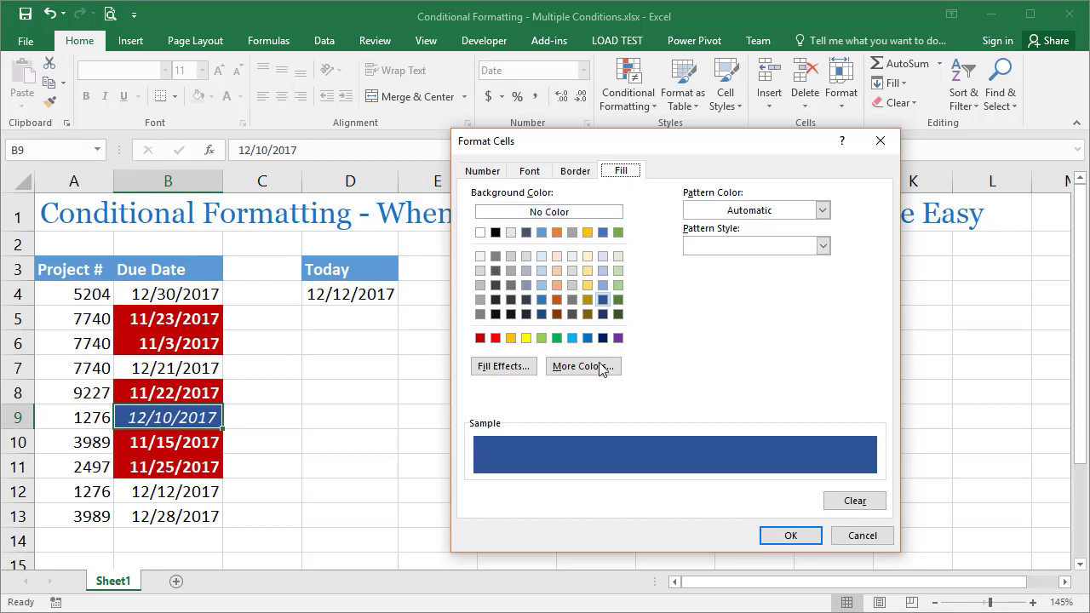
click(854, 501)
click(790, 535)
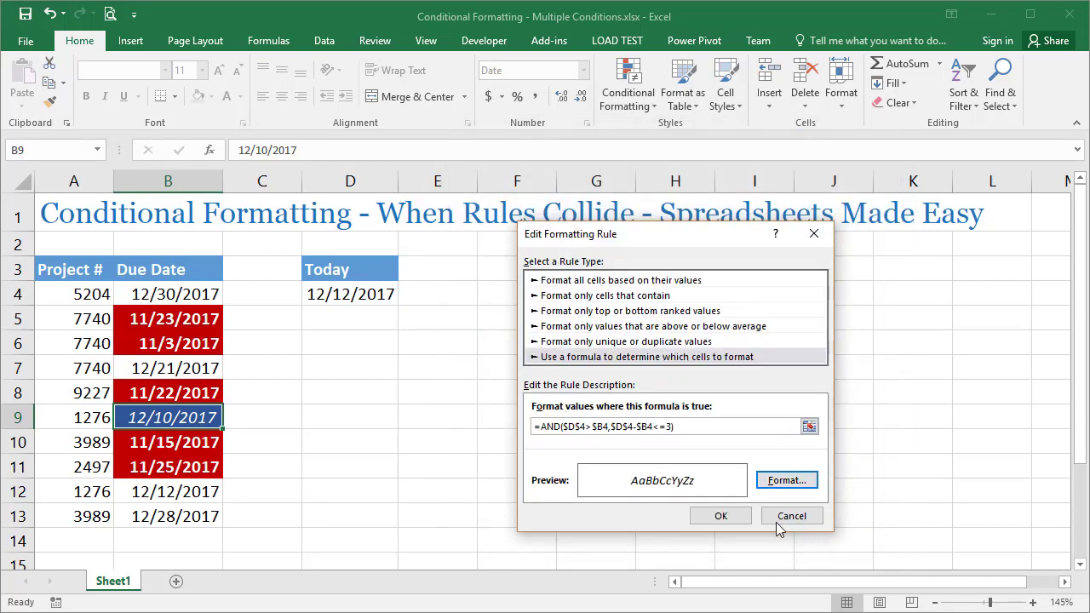
click(716, 517)
click(877, 490)
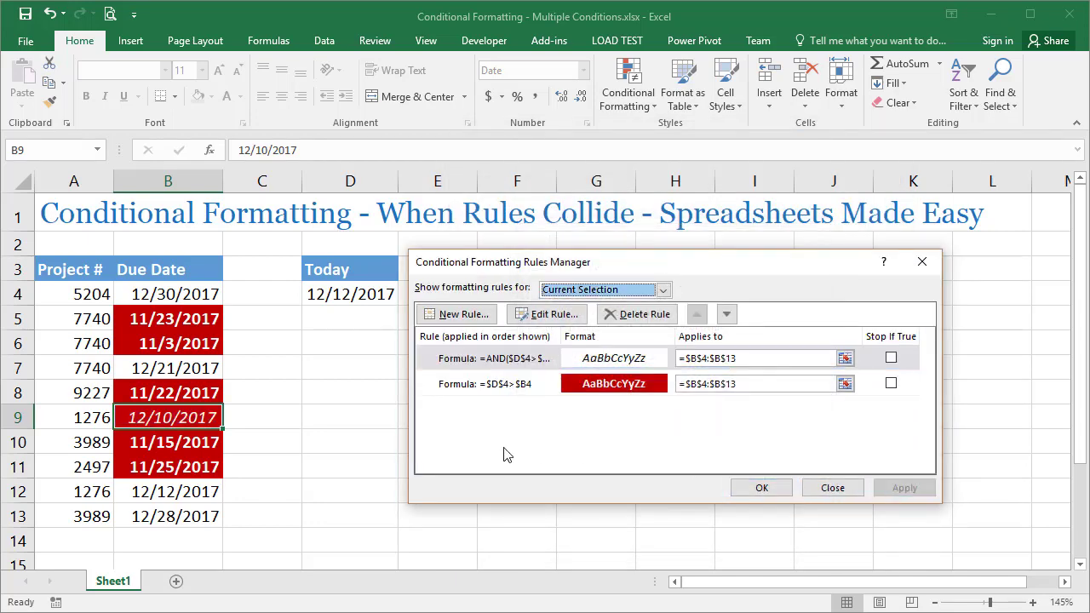
Enable Stop If True for the AND rule and apply it to the due dates
click(516, 372)
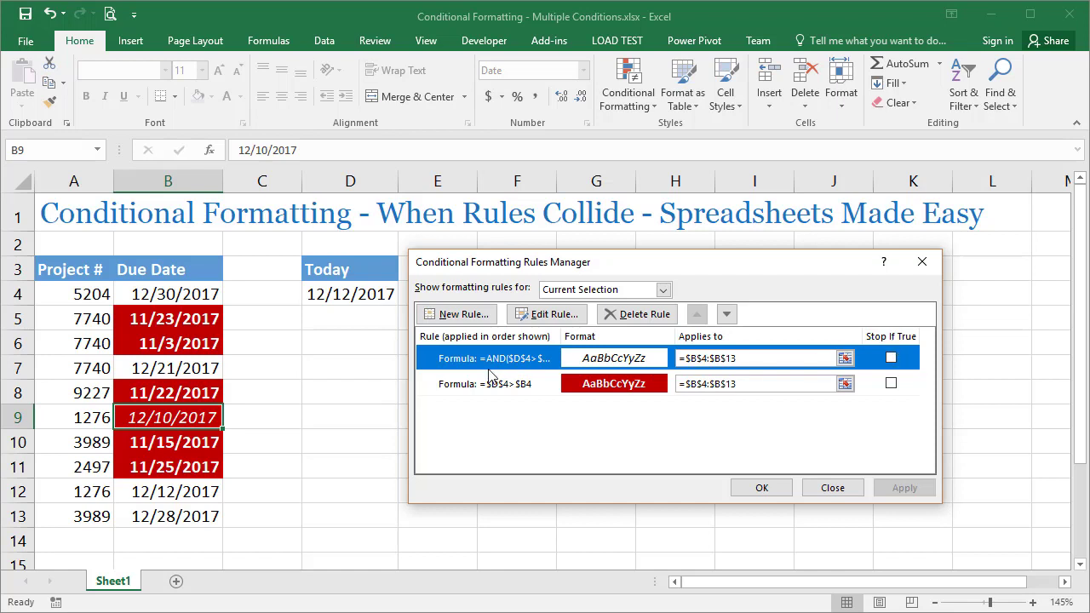
click(891, 358)
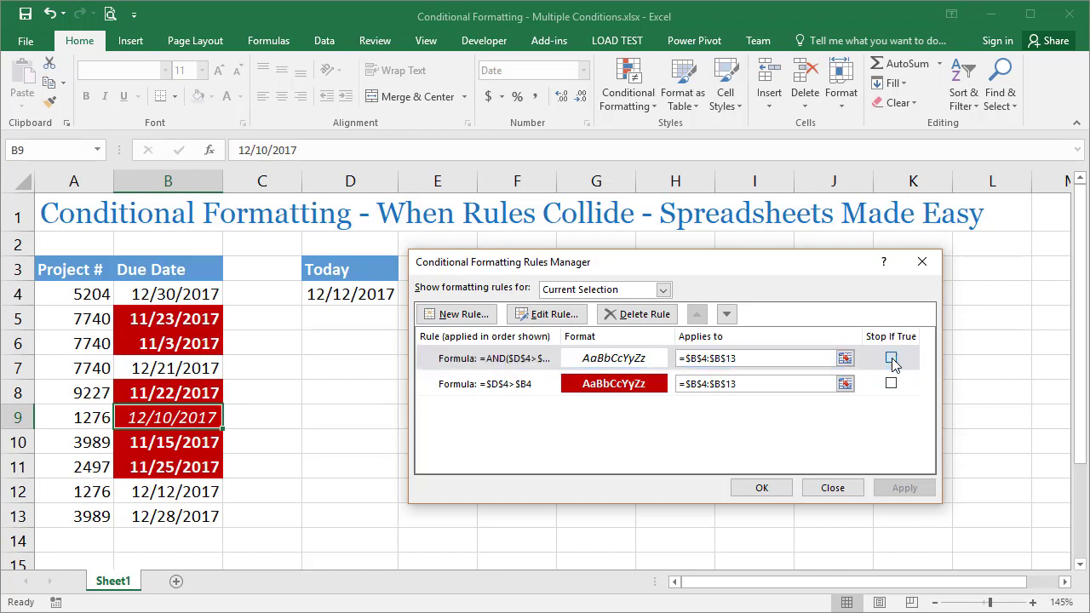
click(904, 487)
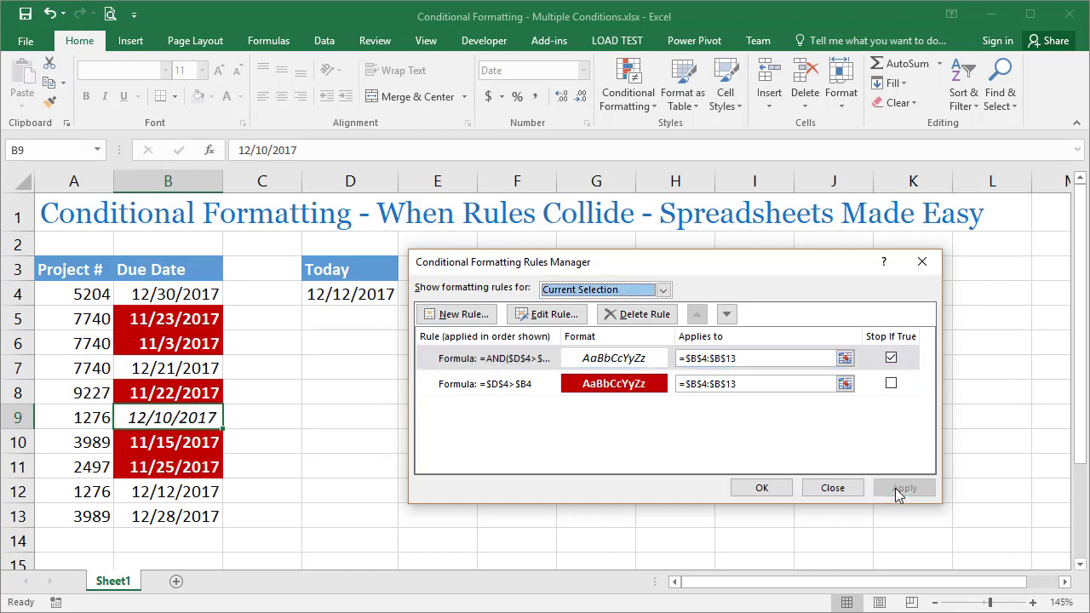
Turn off Stop If True for the AND rule and apply the change
click(494, 362)
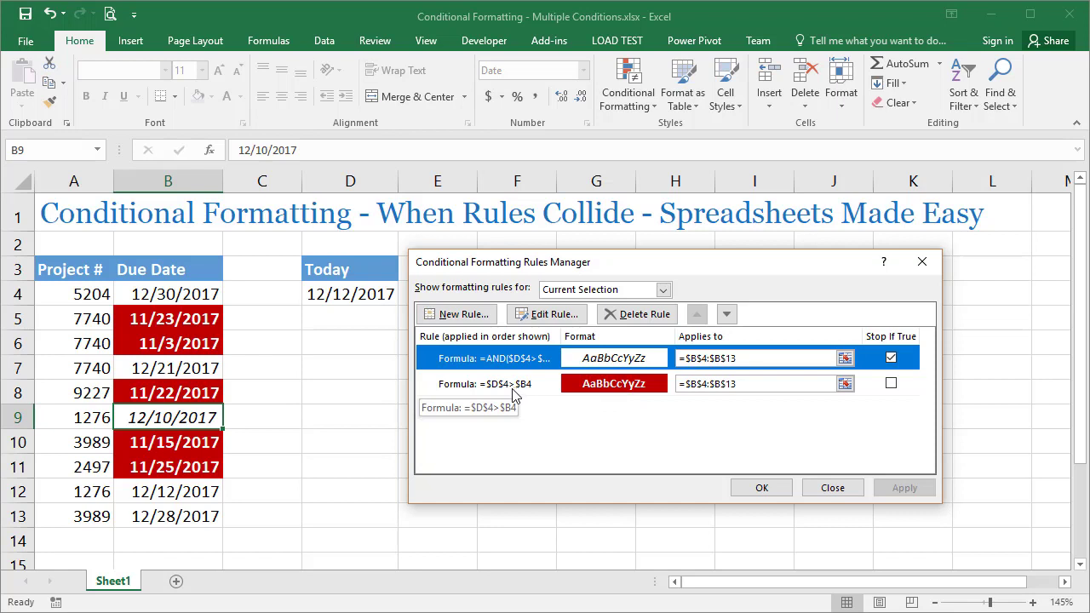
click(891, 357)
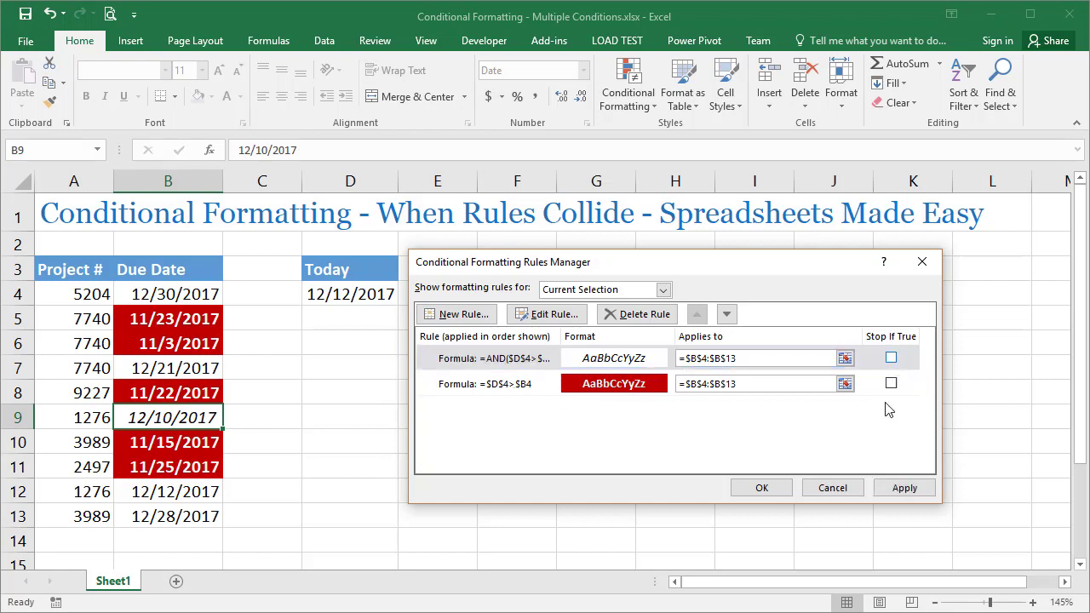
click(904, 487)
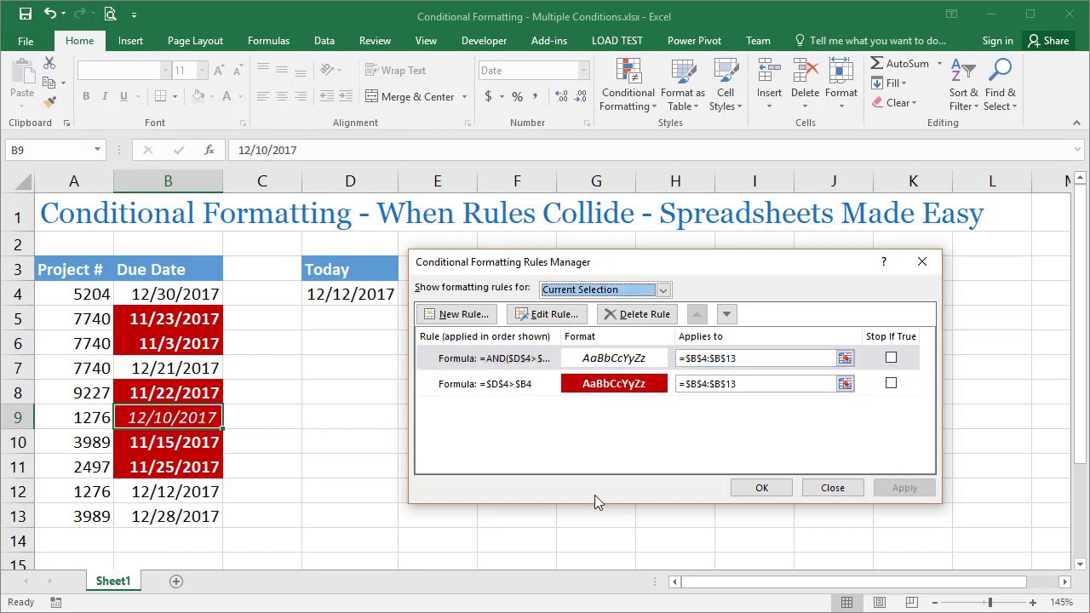
Turn Stop If True back on for the AND rule and apply the updated rules
click(501, 360)
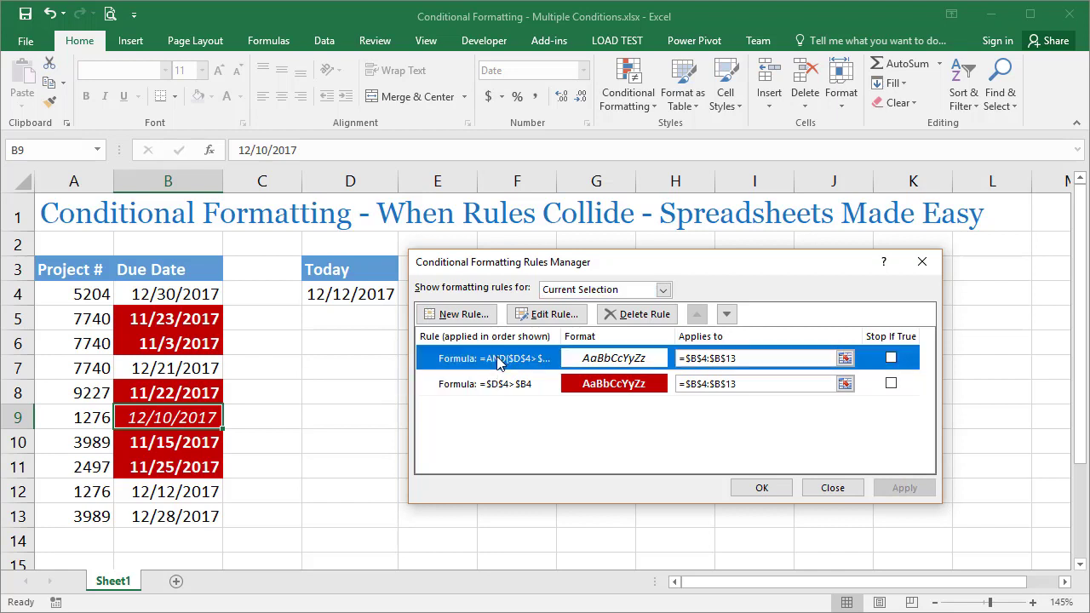
click(890, 358)
click(916, 485)
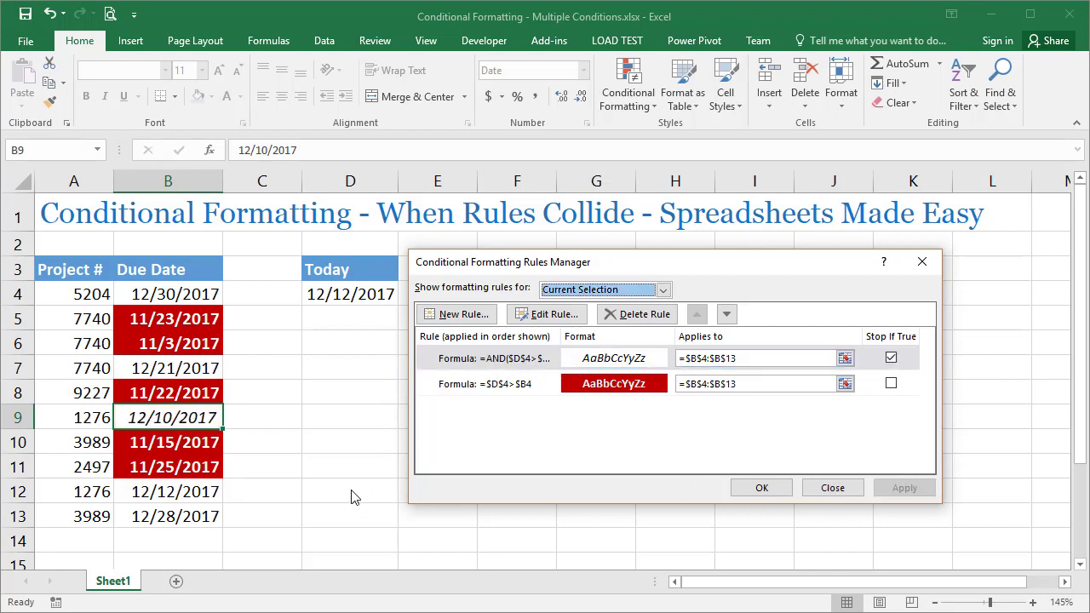